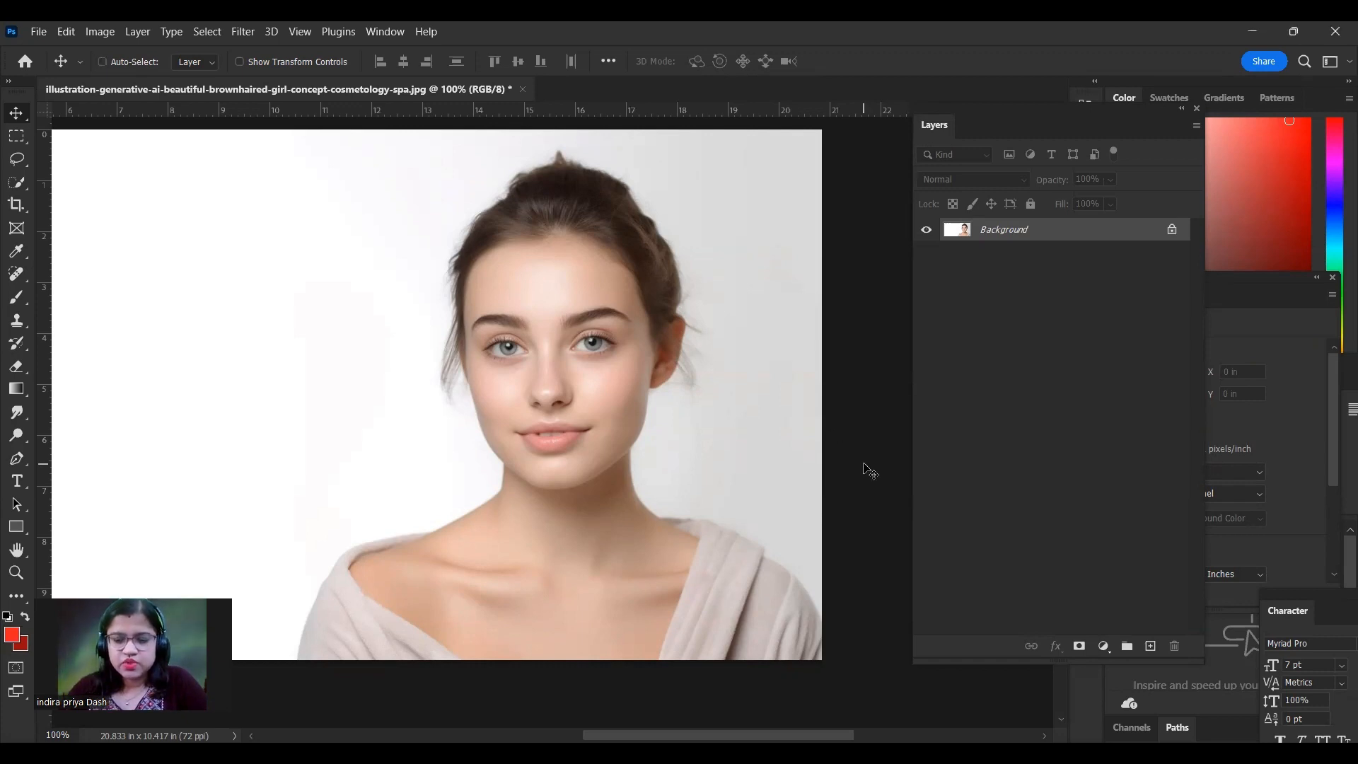
Step: Trace the upper lip's outer edge with the Pen tool in Path mode, from one mouth corner to the other
key(ctrl+plus)
key(ctrl+plus)
key(ctrl+plus)
key(ctrl+plus)
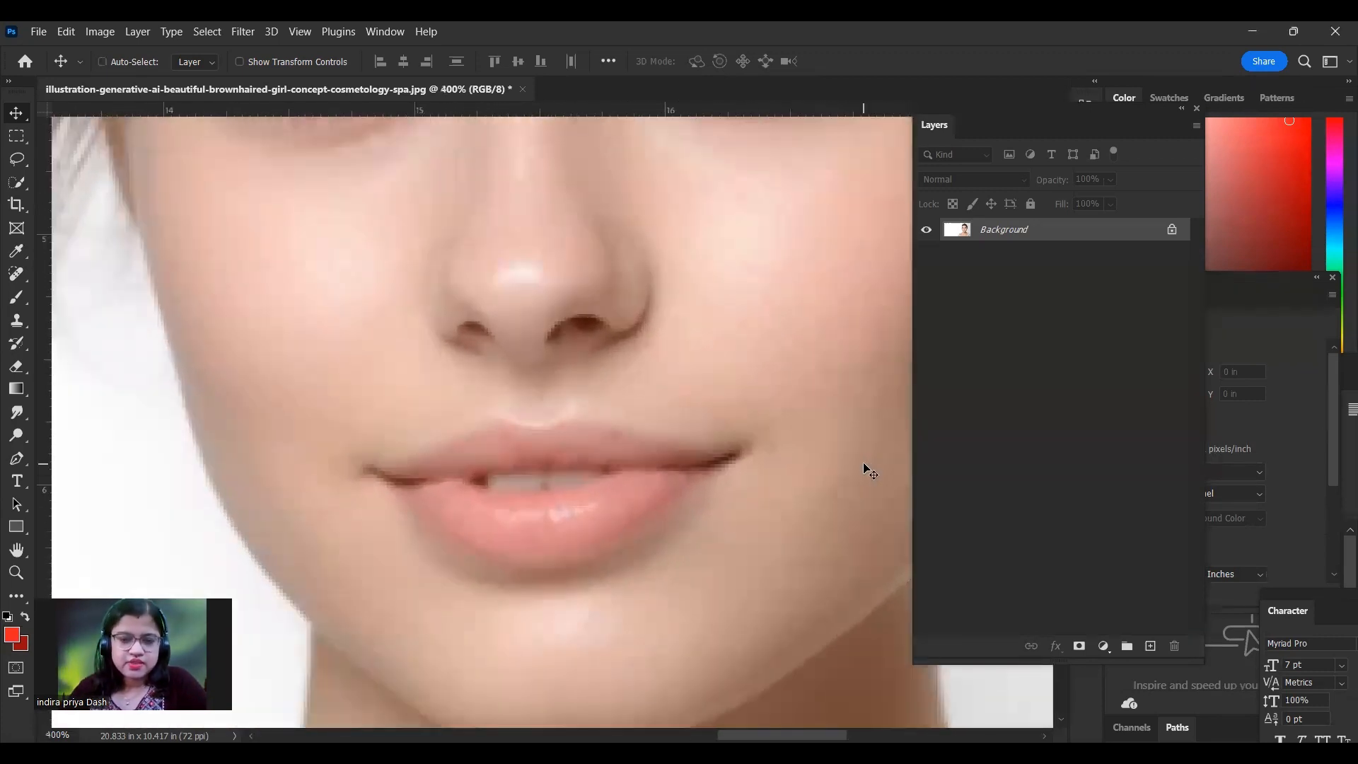
key(ctrl+plus)
key(ctrl+plus)
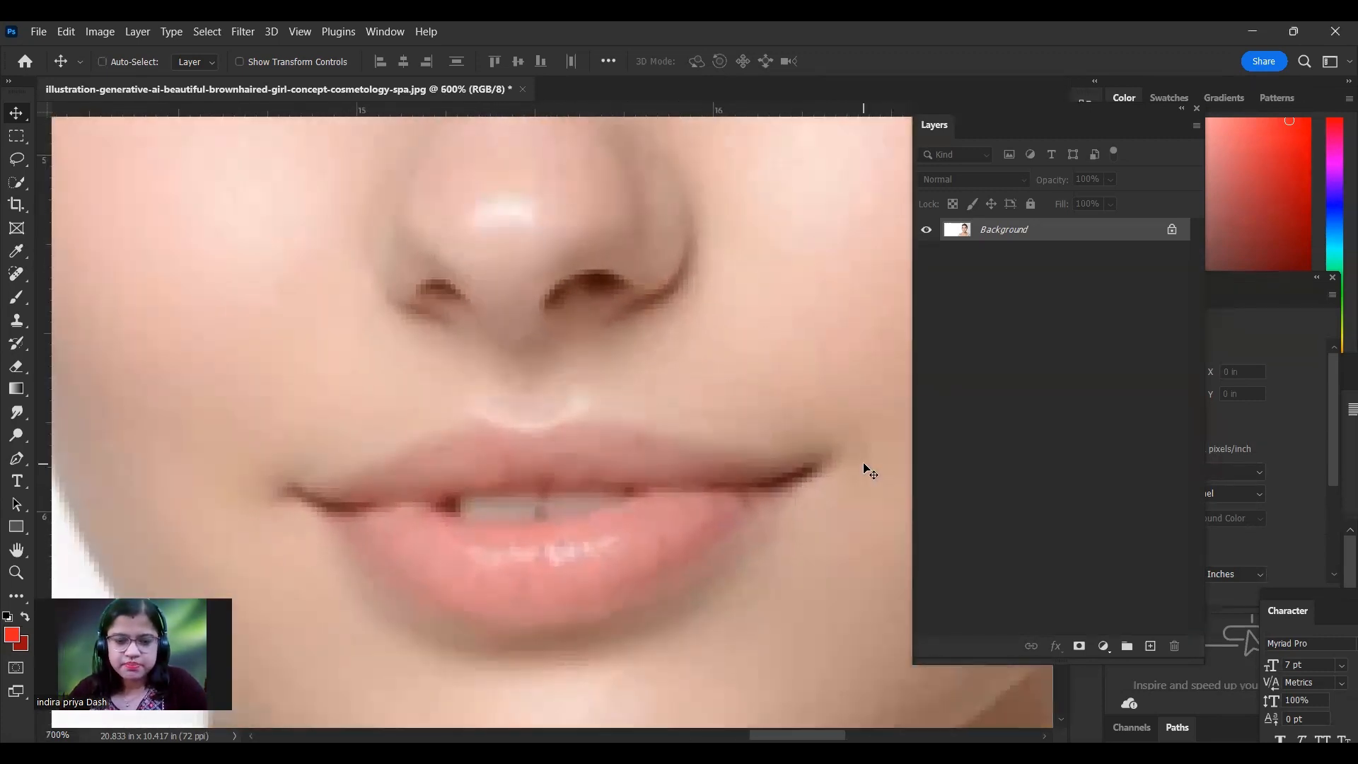
drag(839, 540, 884, 470)
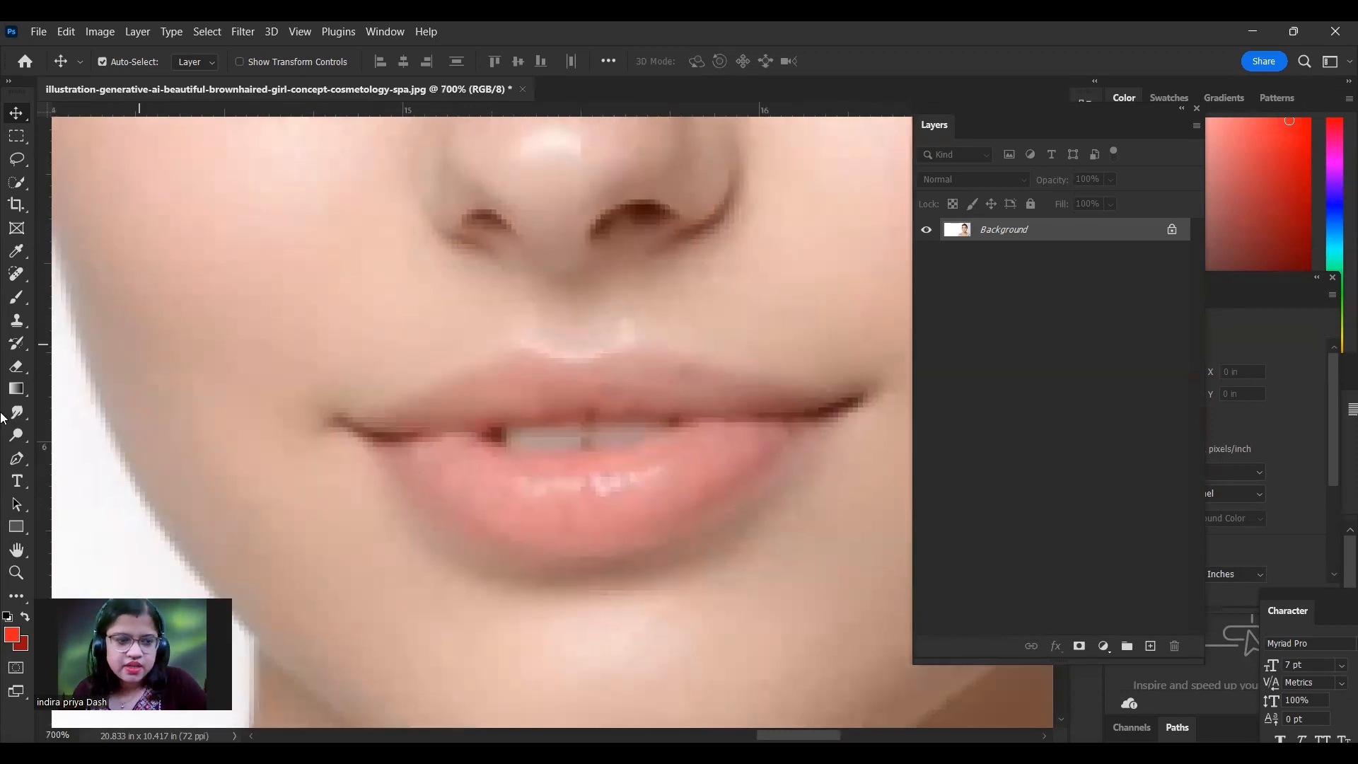
click(17, 460)
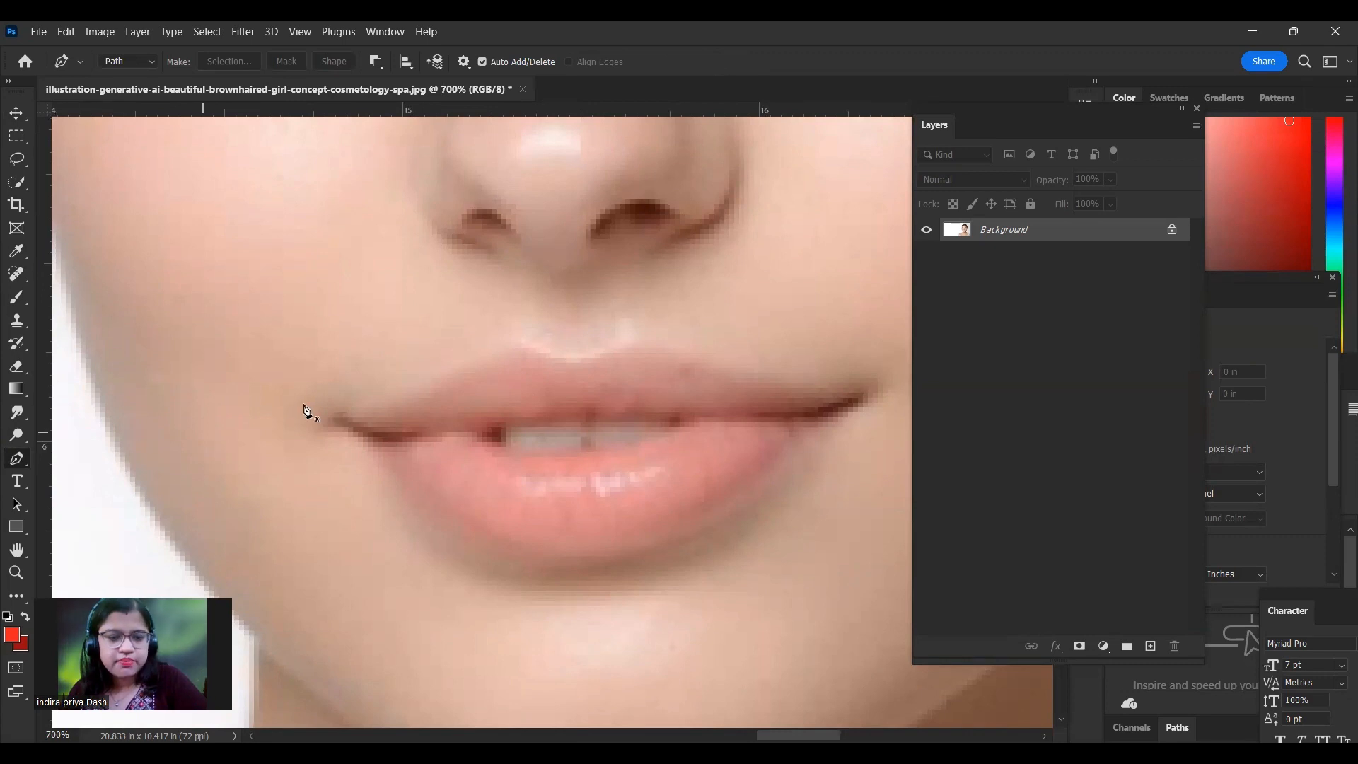
key(ctrl+plus)
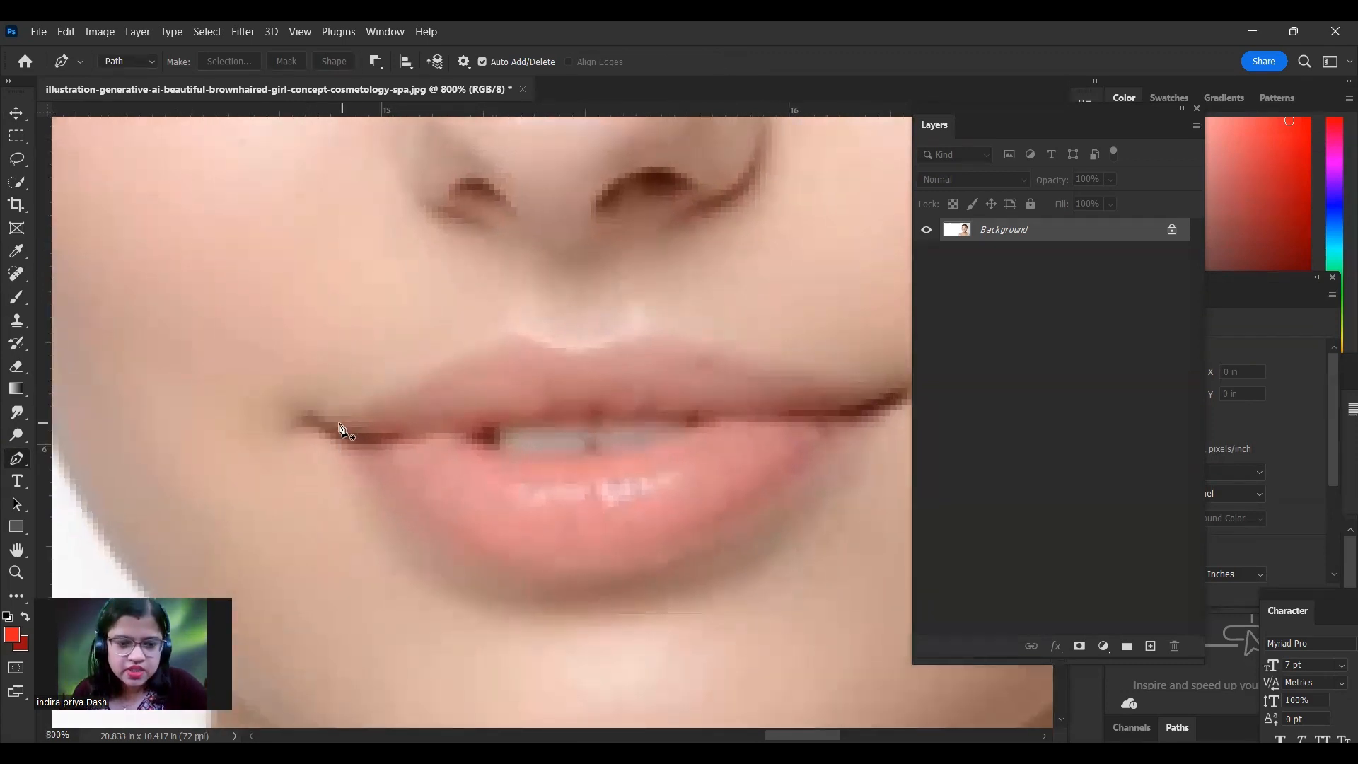
click(336, 422)
drag(404, 382, 423, 372)
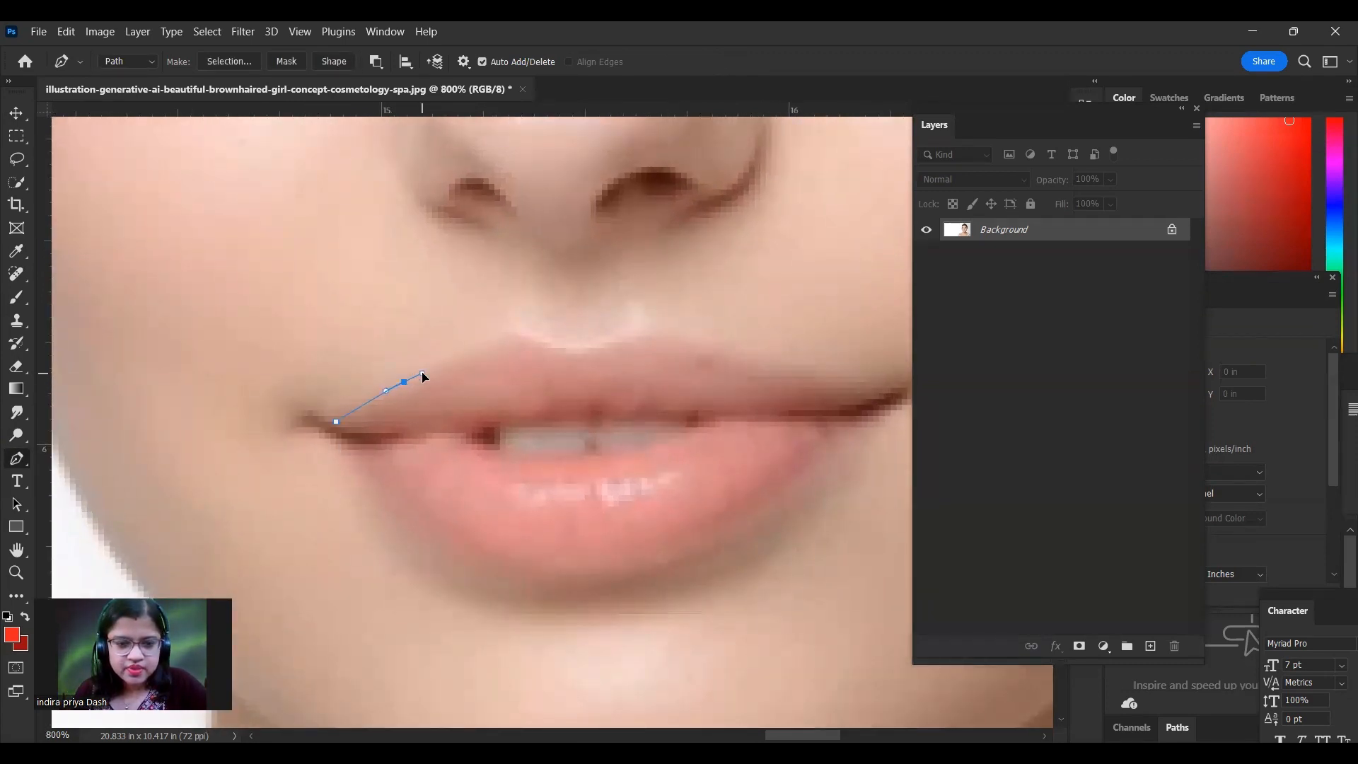
drag(489, 343, 613, 335)
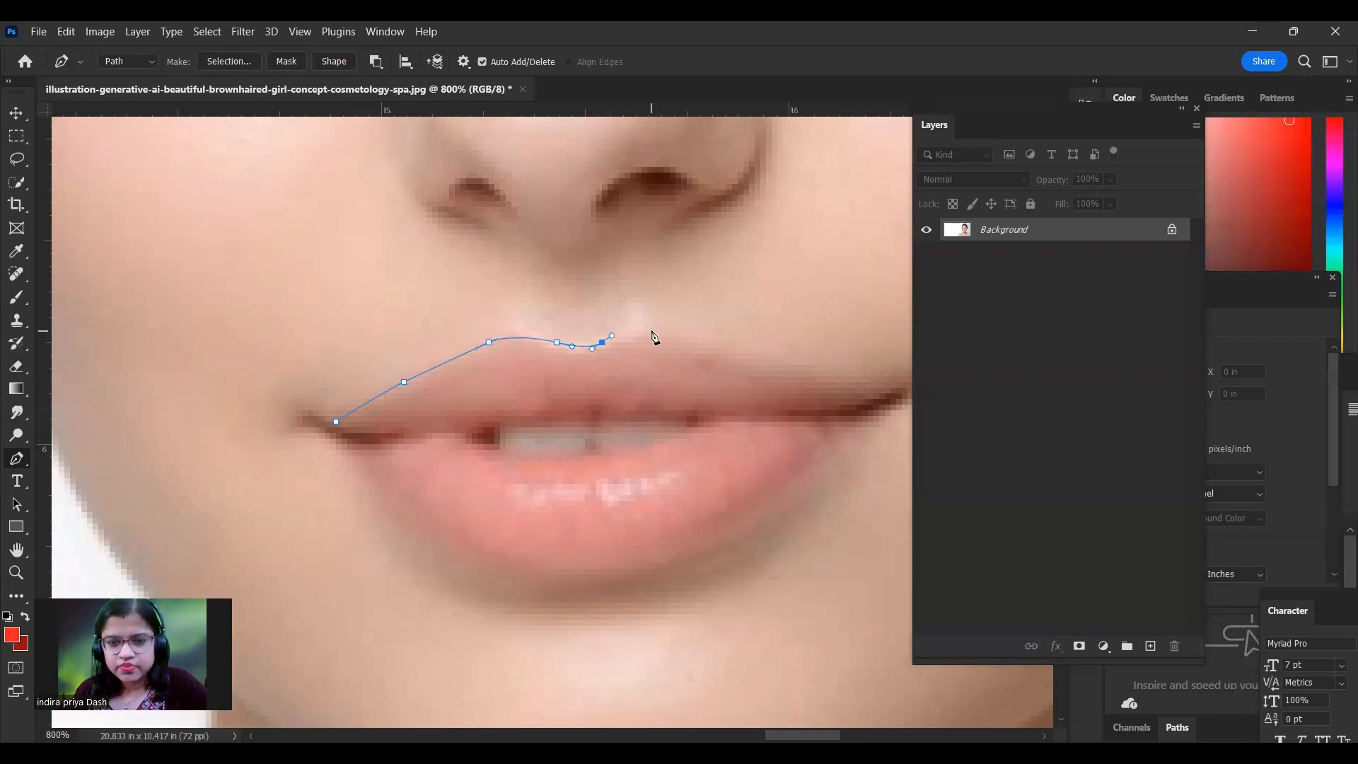
drag(756, 366, 635, 321)
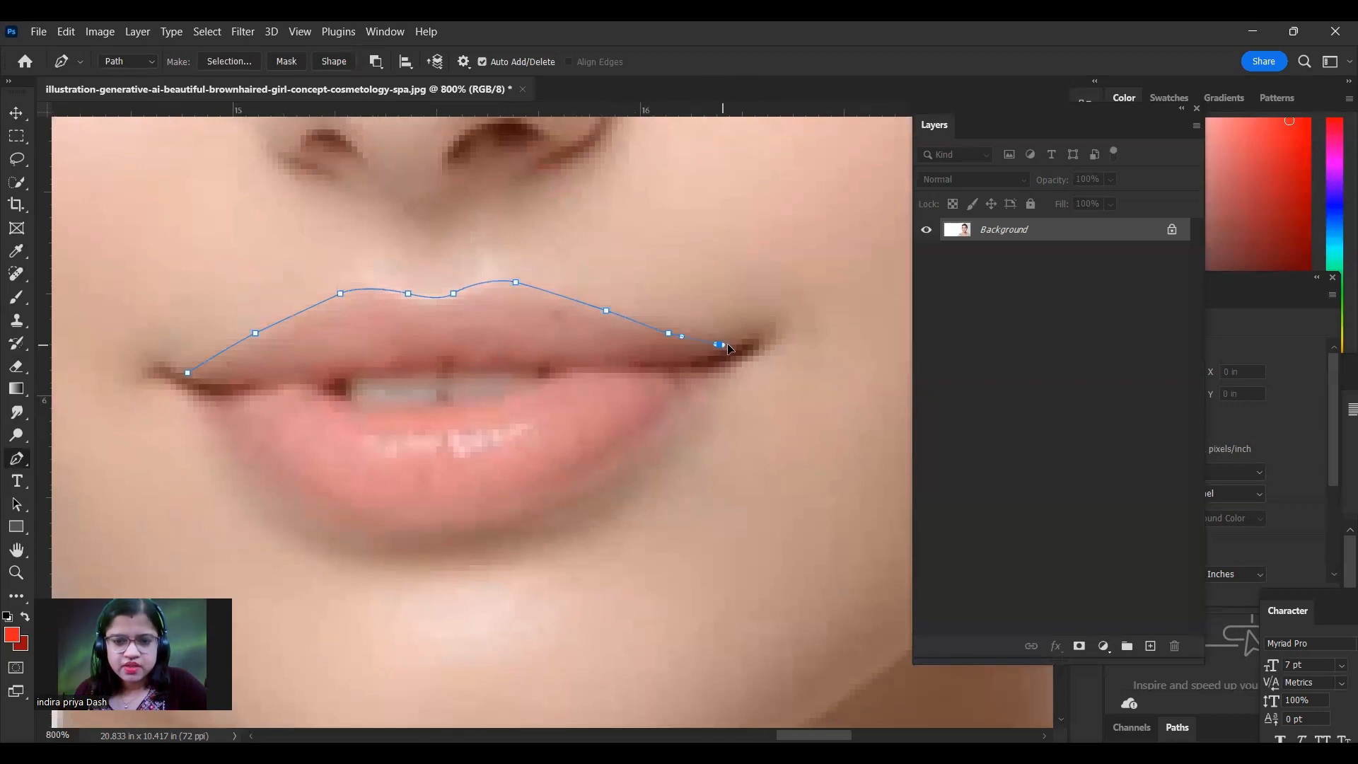
drag(719, 345, 728, 345)
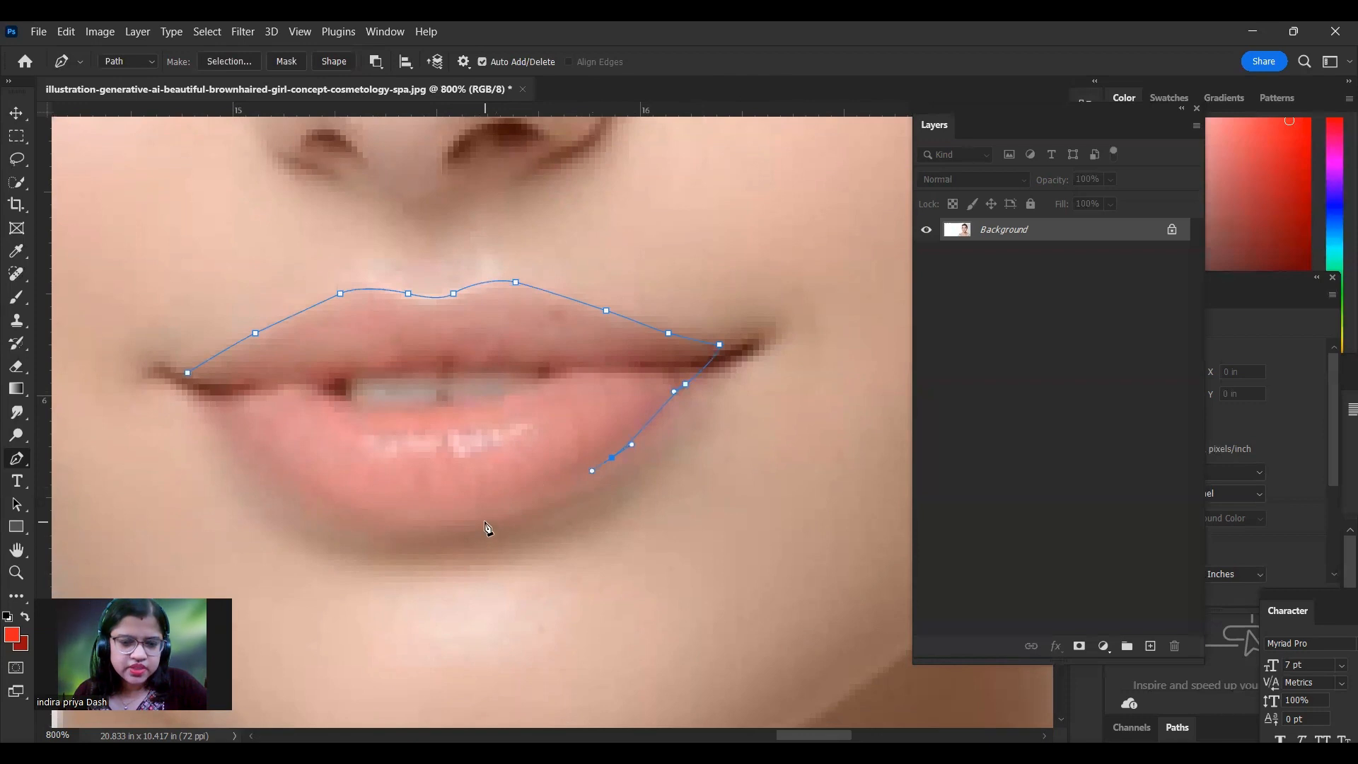
Step: Continue the path along the lower lip's edge and close it at the starting mouth corner
drag(306, 491, 291, 486)
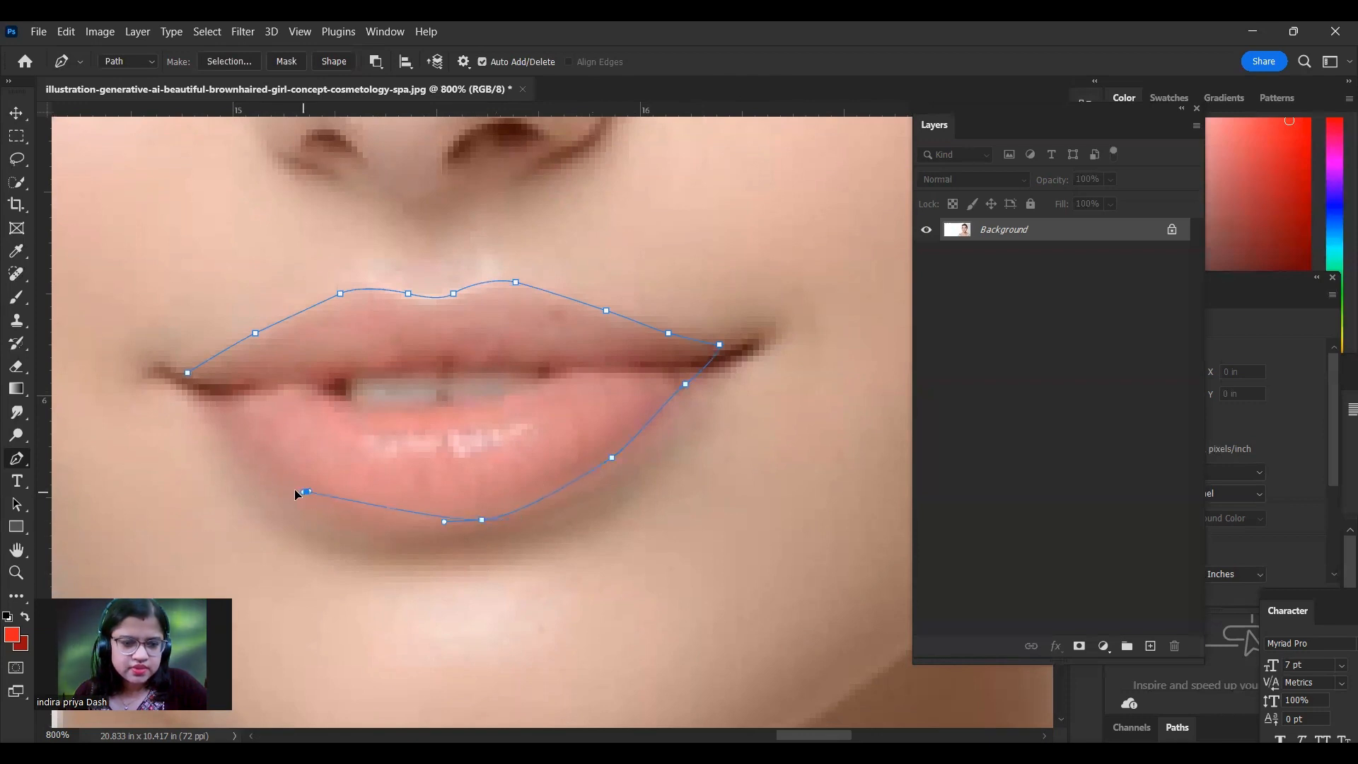
click(232, 446)
click(211, 402)
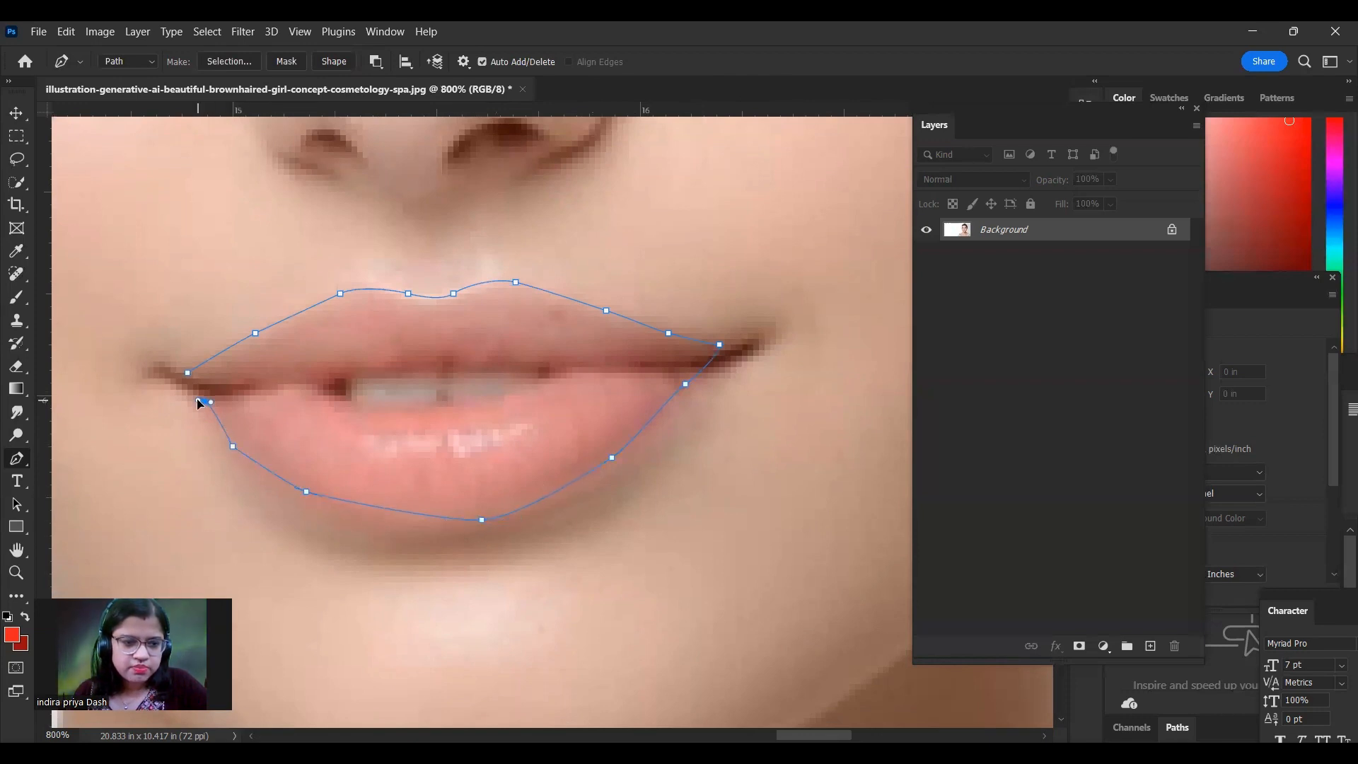
click(210, 424)
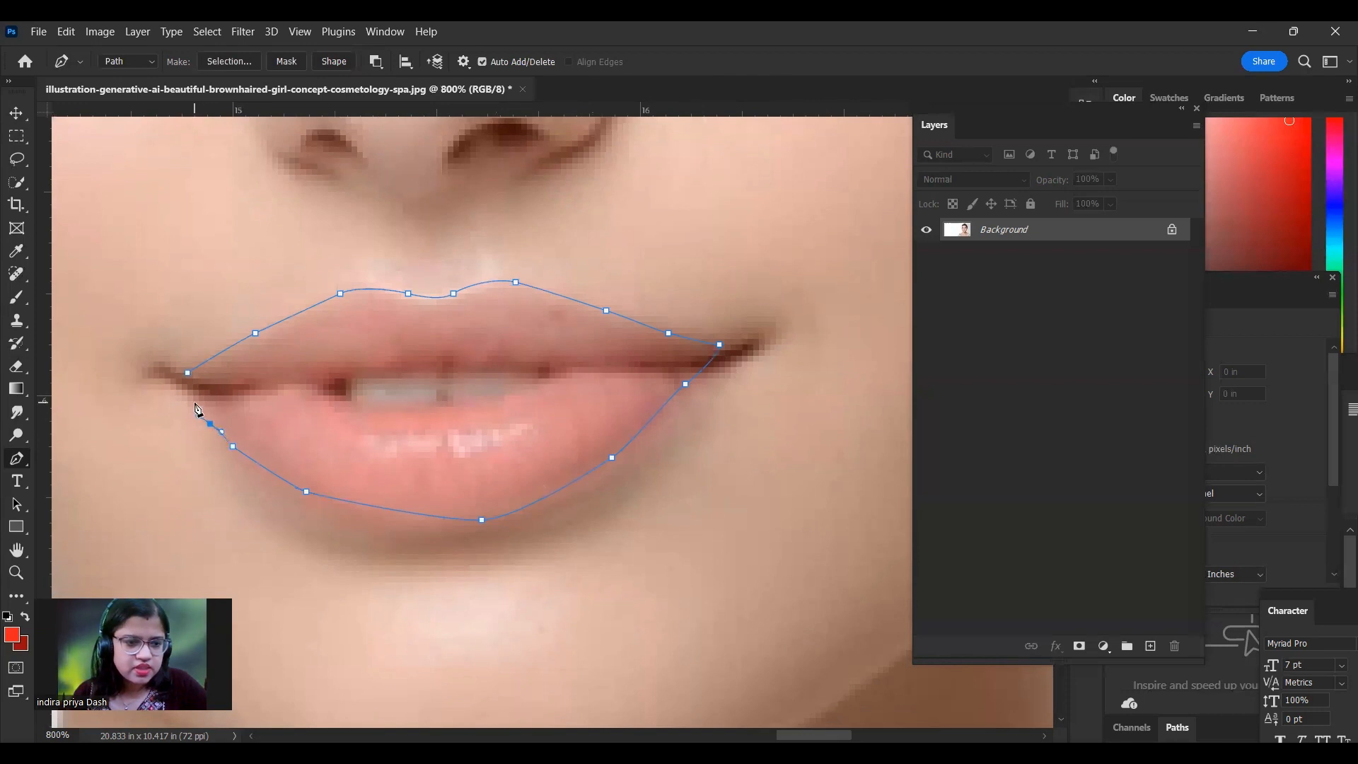
click(194, 395)
click(177, 379)
click(187, 373)
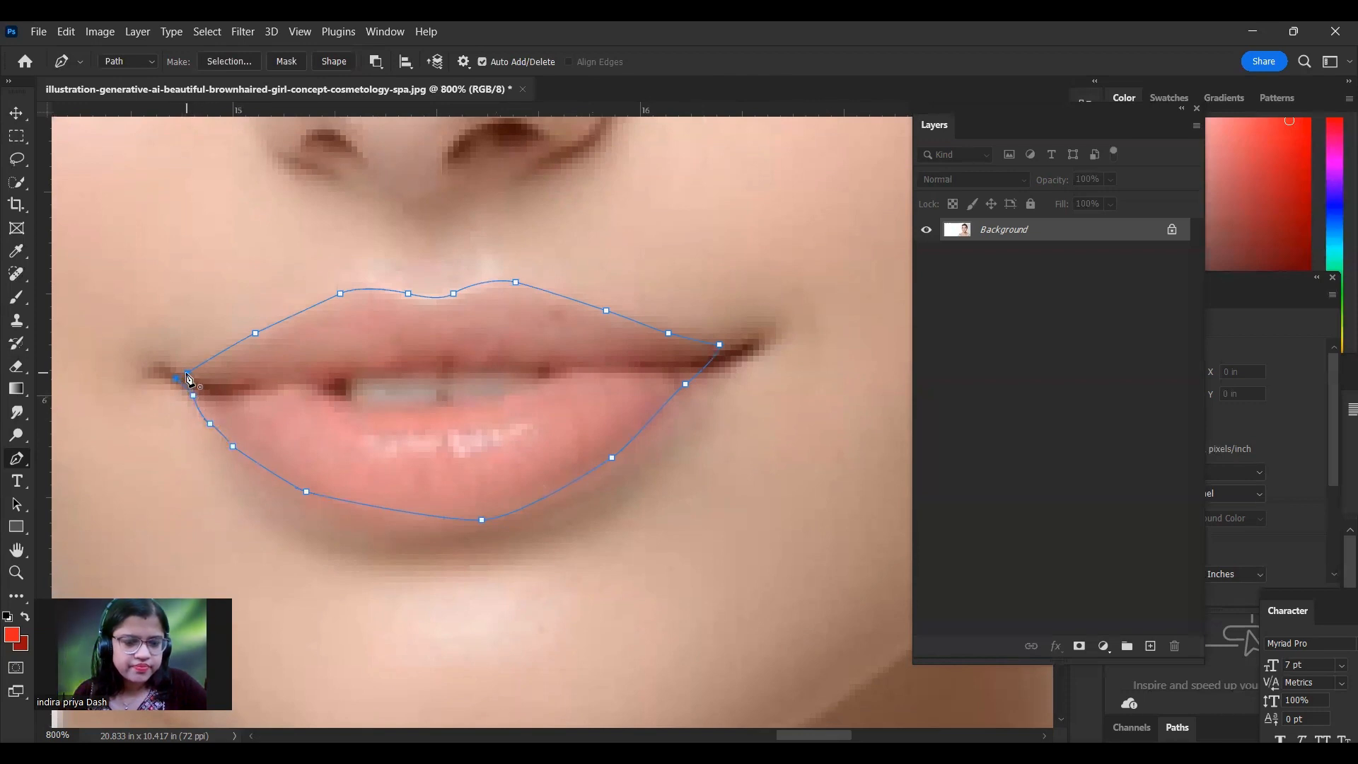
Step: Set the path operation to Combine Shapes and trace a closed path around the visible teeth
click(379, 62)
click(397, 104)
click(318, 384)
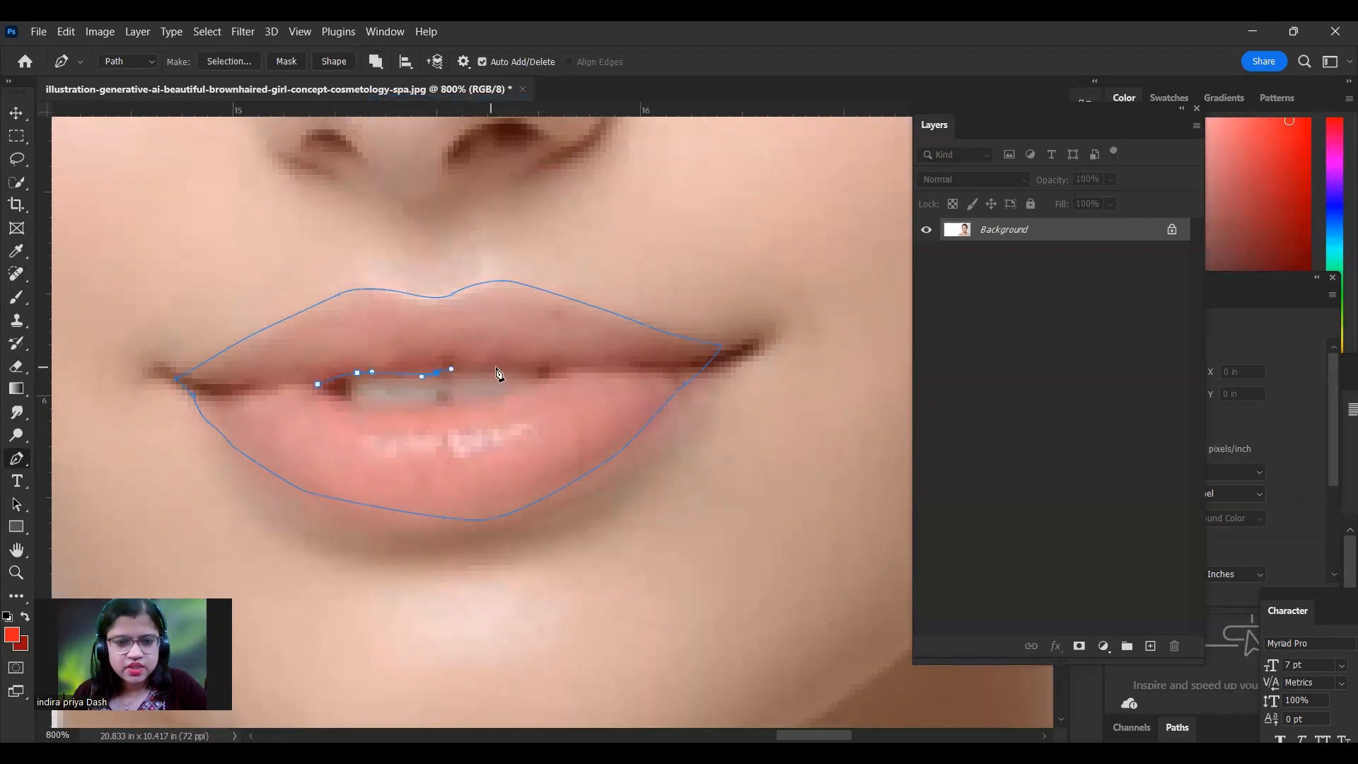
click(549, 373)
drag(527, 390, 444, 405)
click(368, 407)
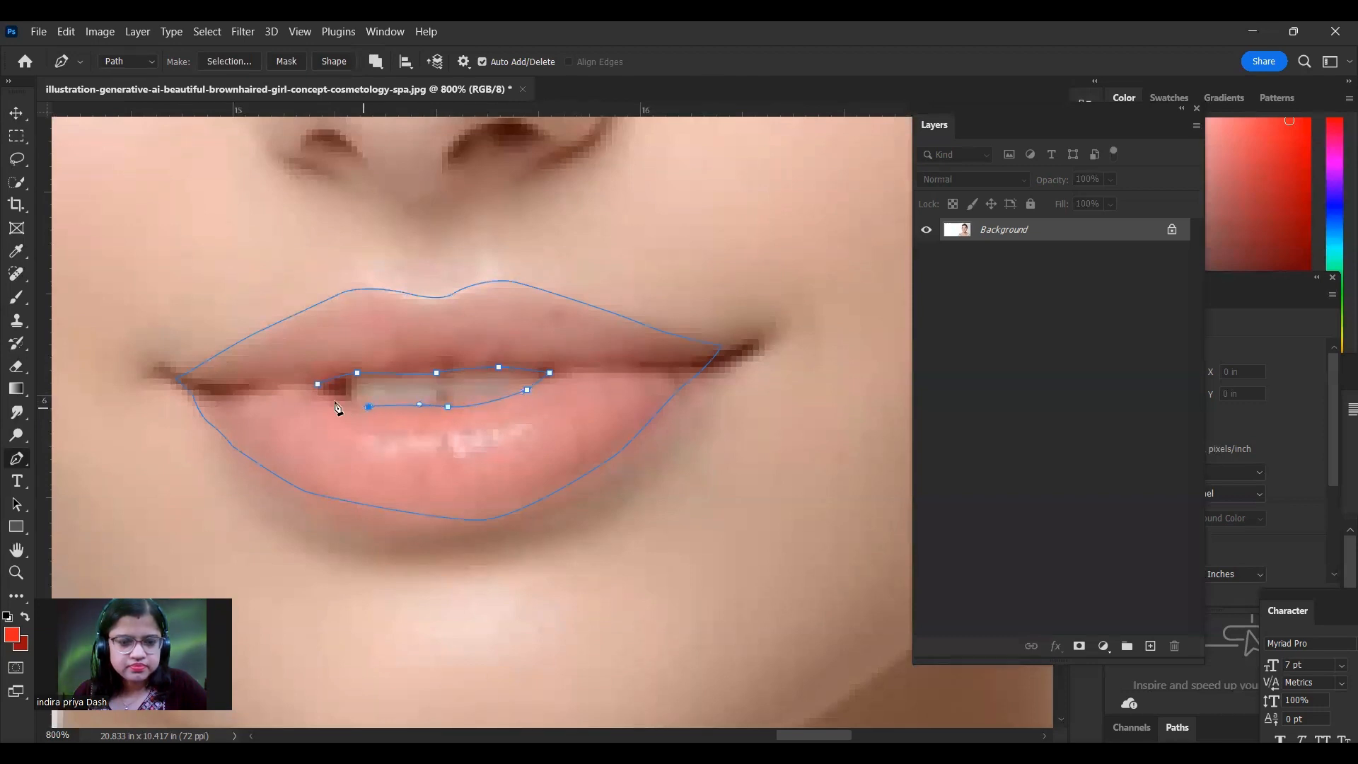
click(334, 401)
click(318, 384)
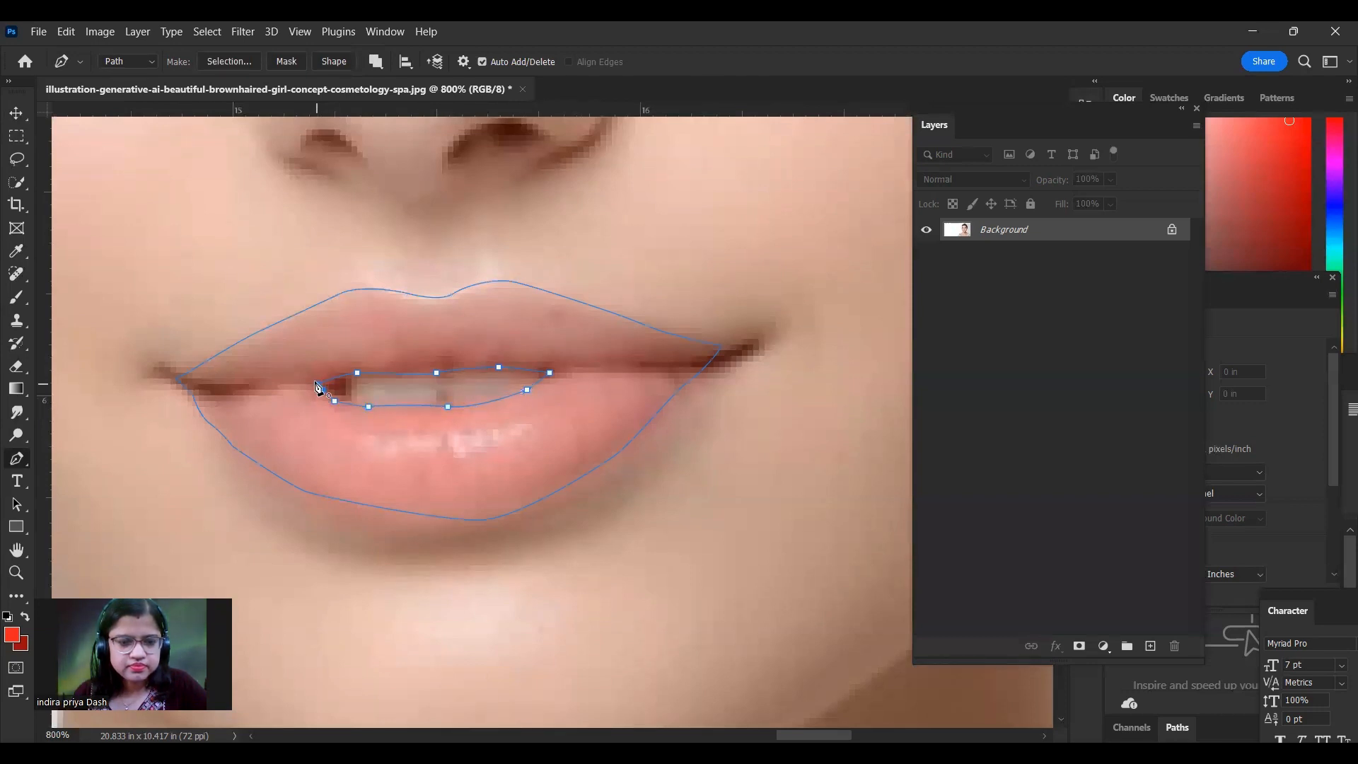
Step: Subtract the teeth path with Subtract Front Shape and convert the lip path into a selection
click(377, 62)
click(413, 126)
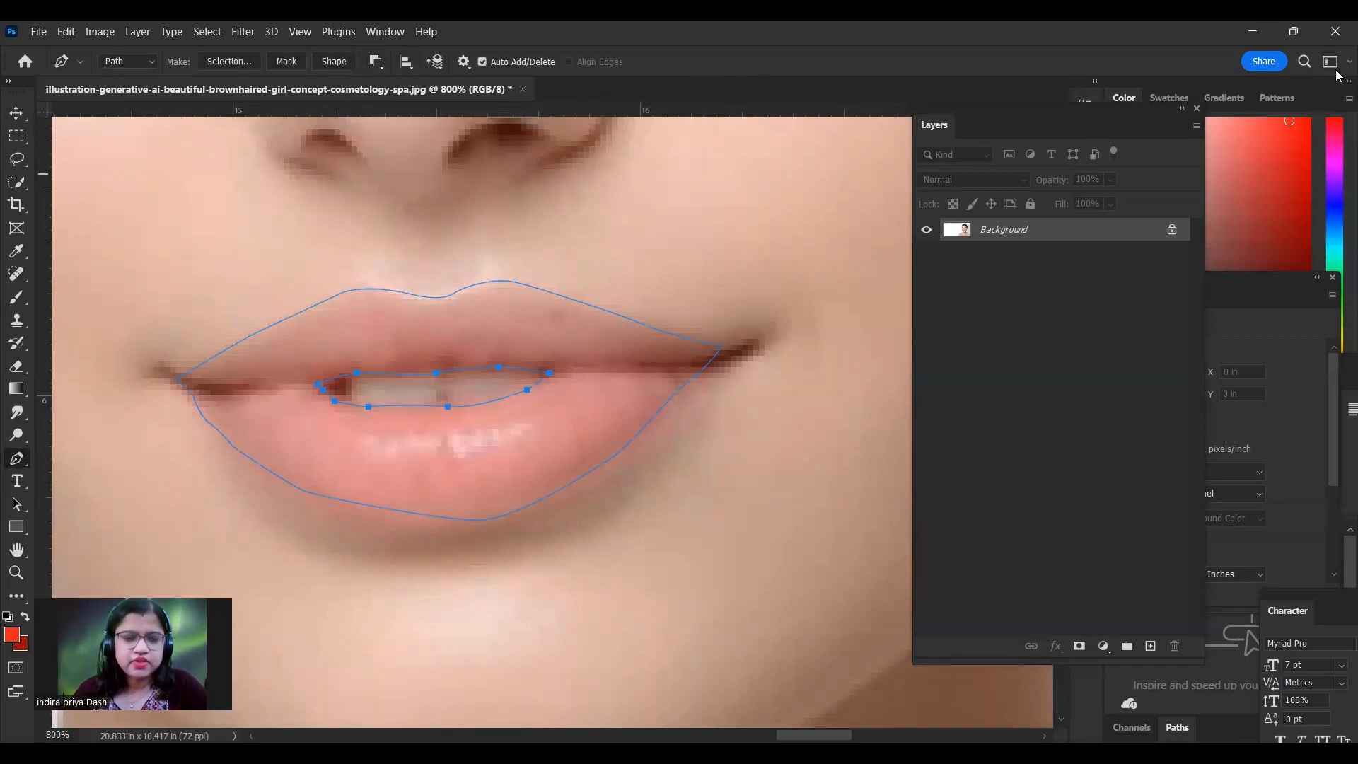
click(233, 62)
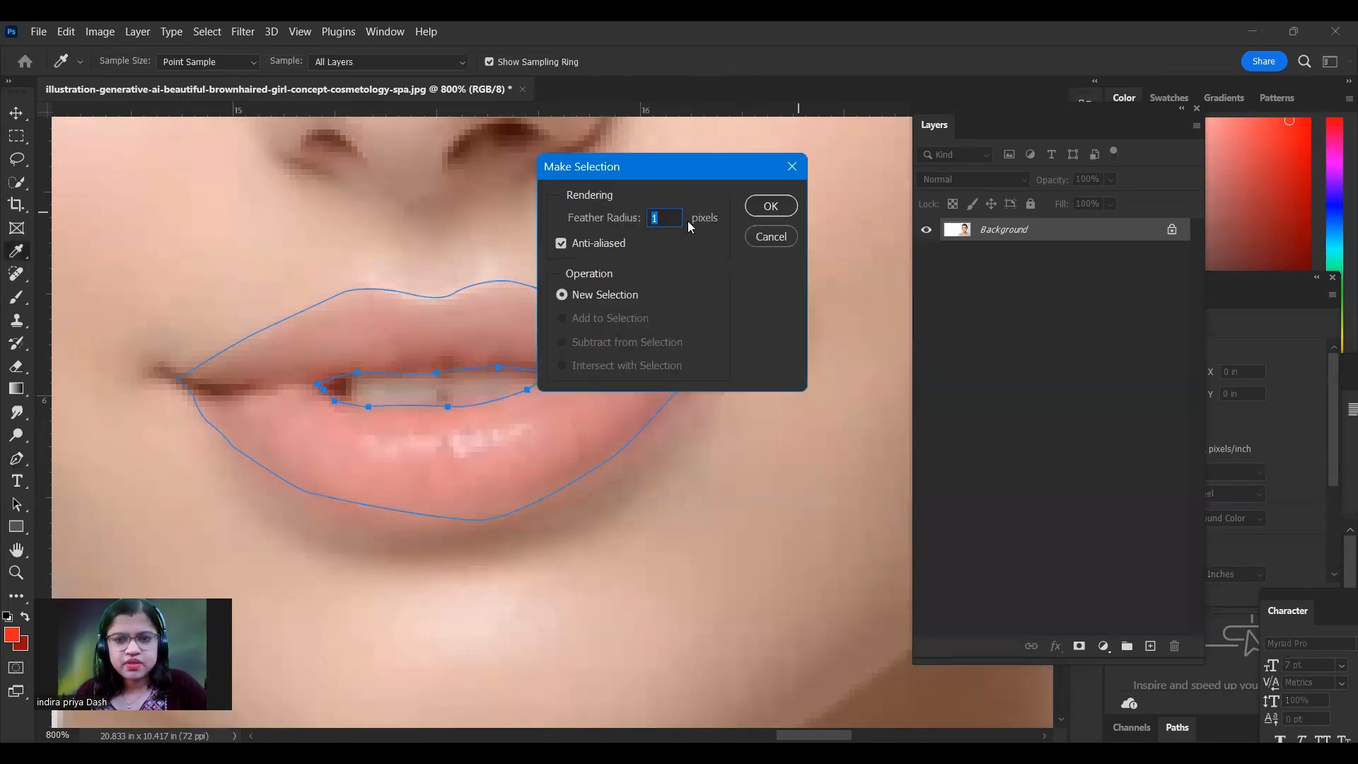
click(771, 206)
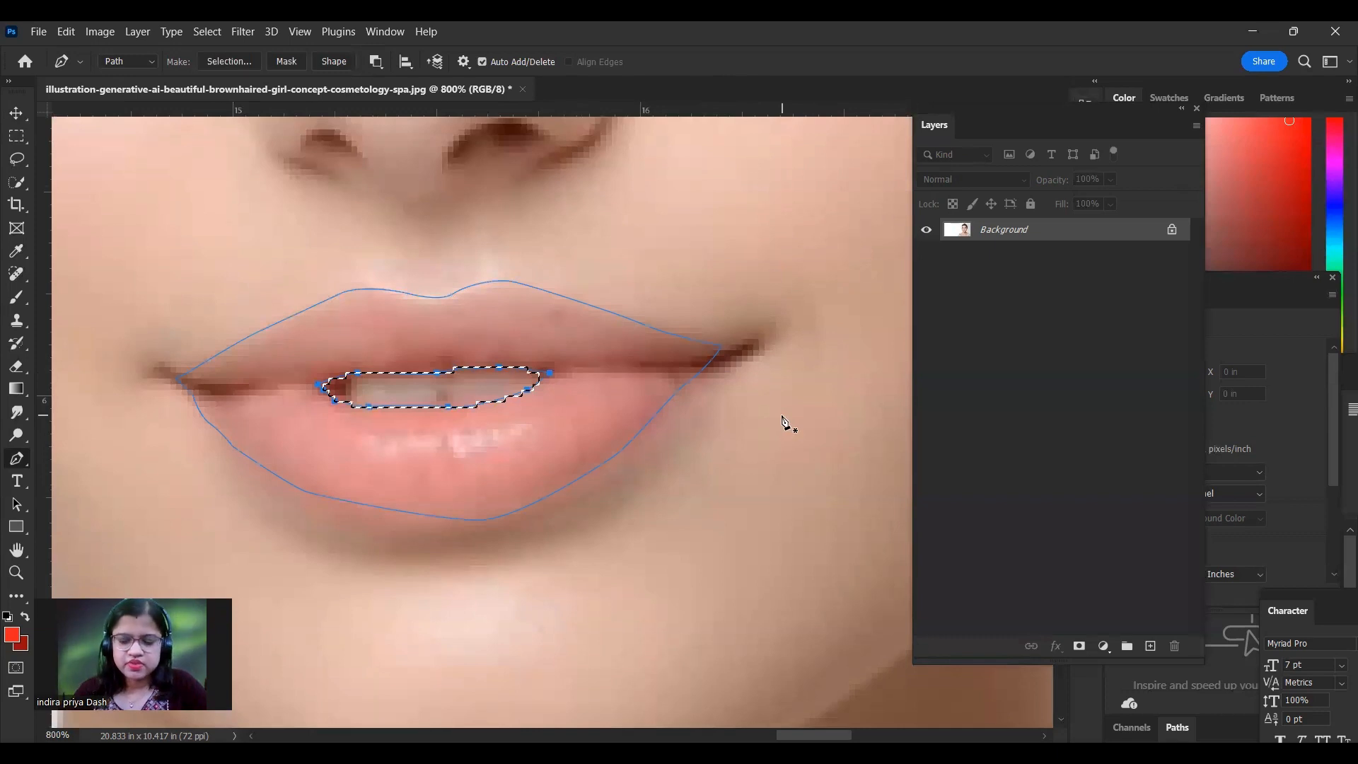
key(ctrl+Return)
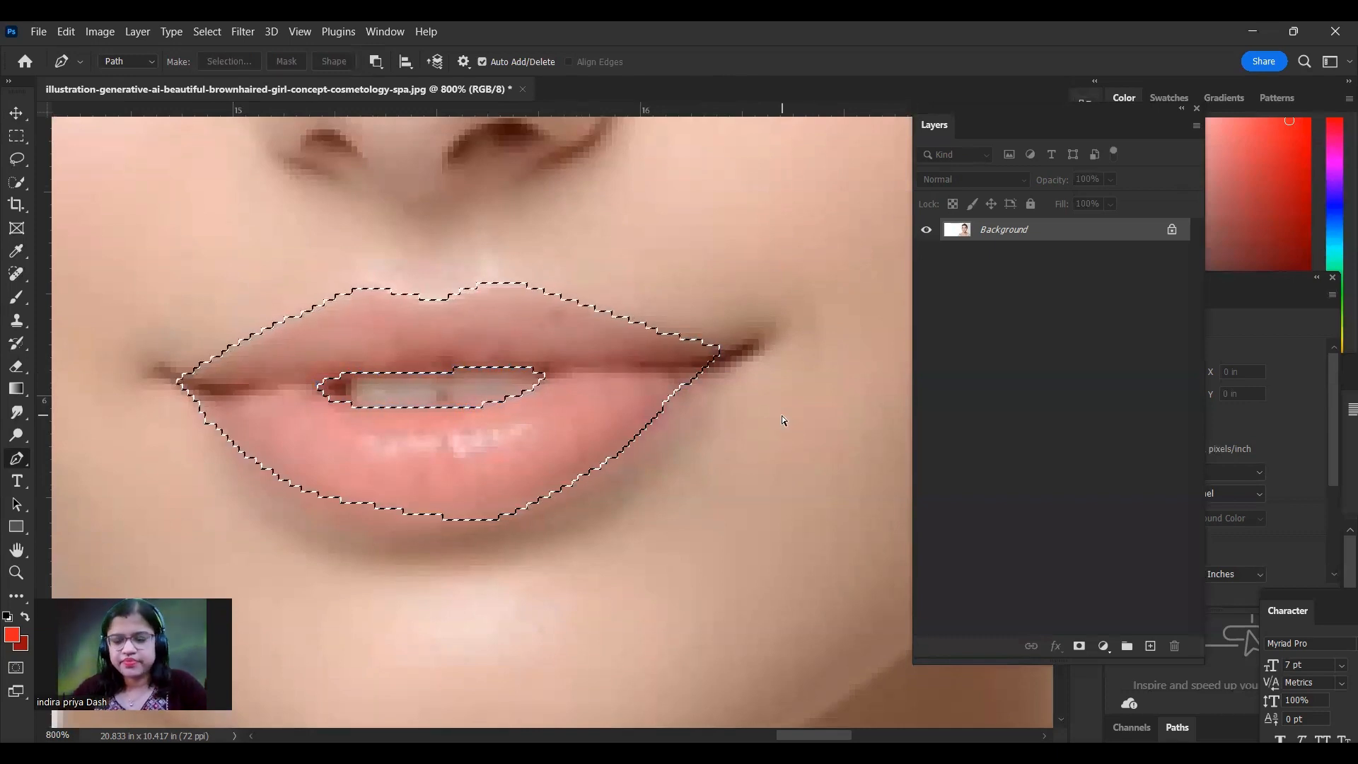
key(ctrl+minus)
key(ctrl+minus)
key(ctrl+minus)
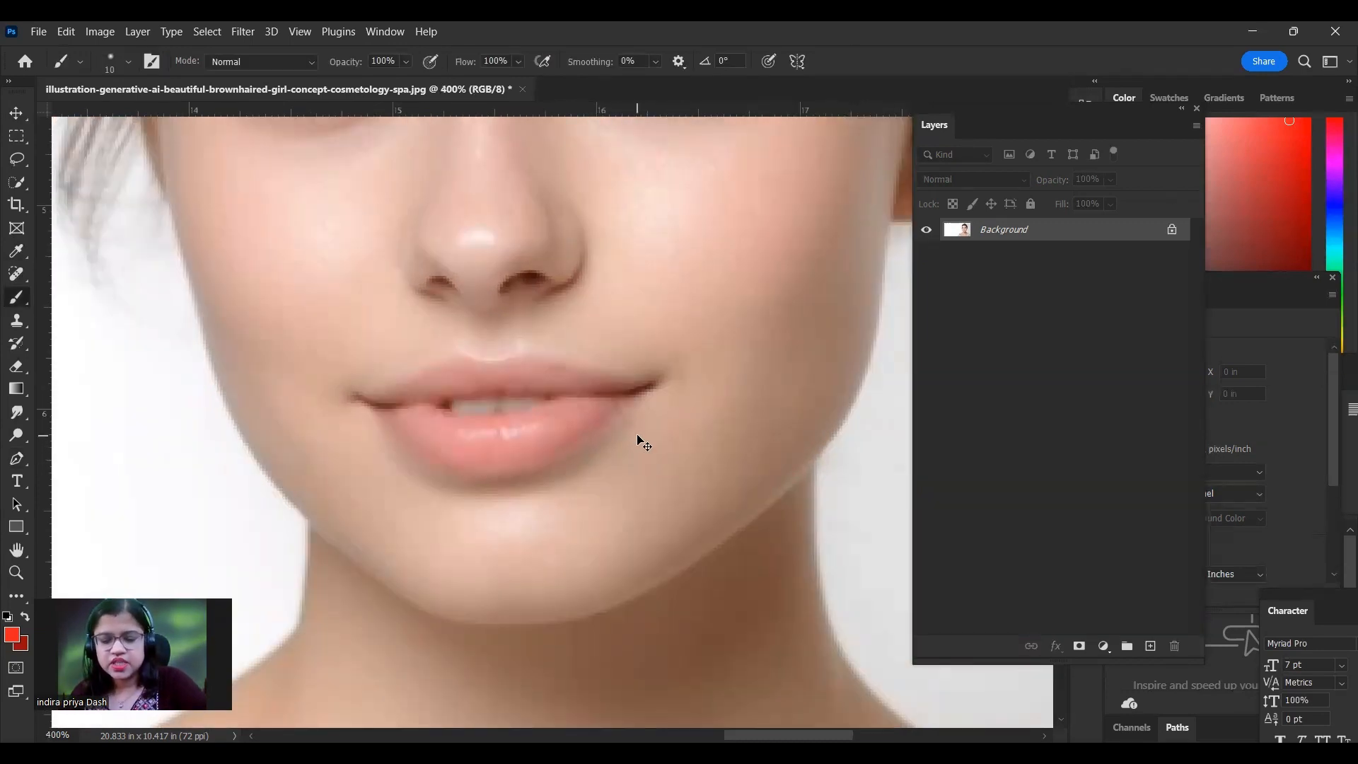
Step: Draw a new Pen path along the upper lip's outer edge, spanning both mouth corners
key(ctrl+plus)
key(ctrl+plus)
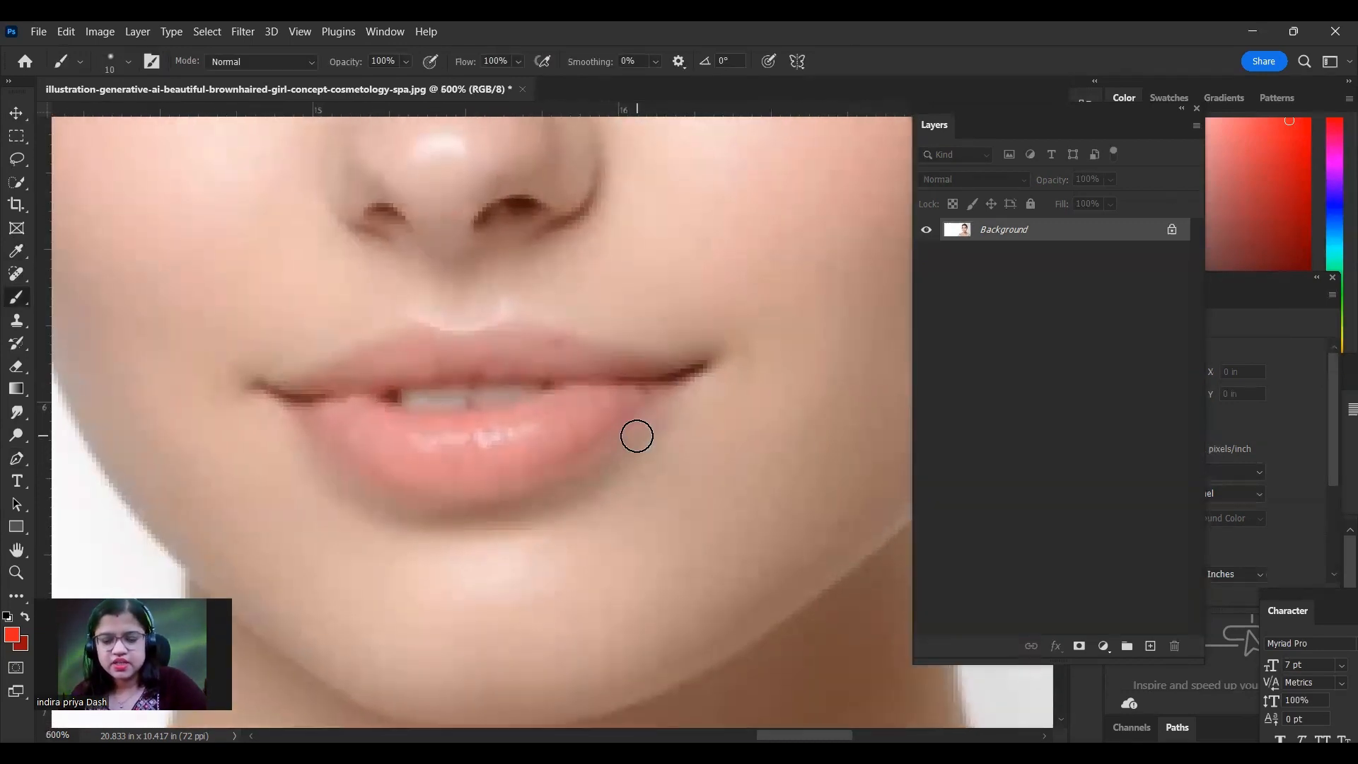
key(p)
click(270, 385)
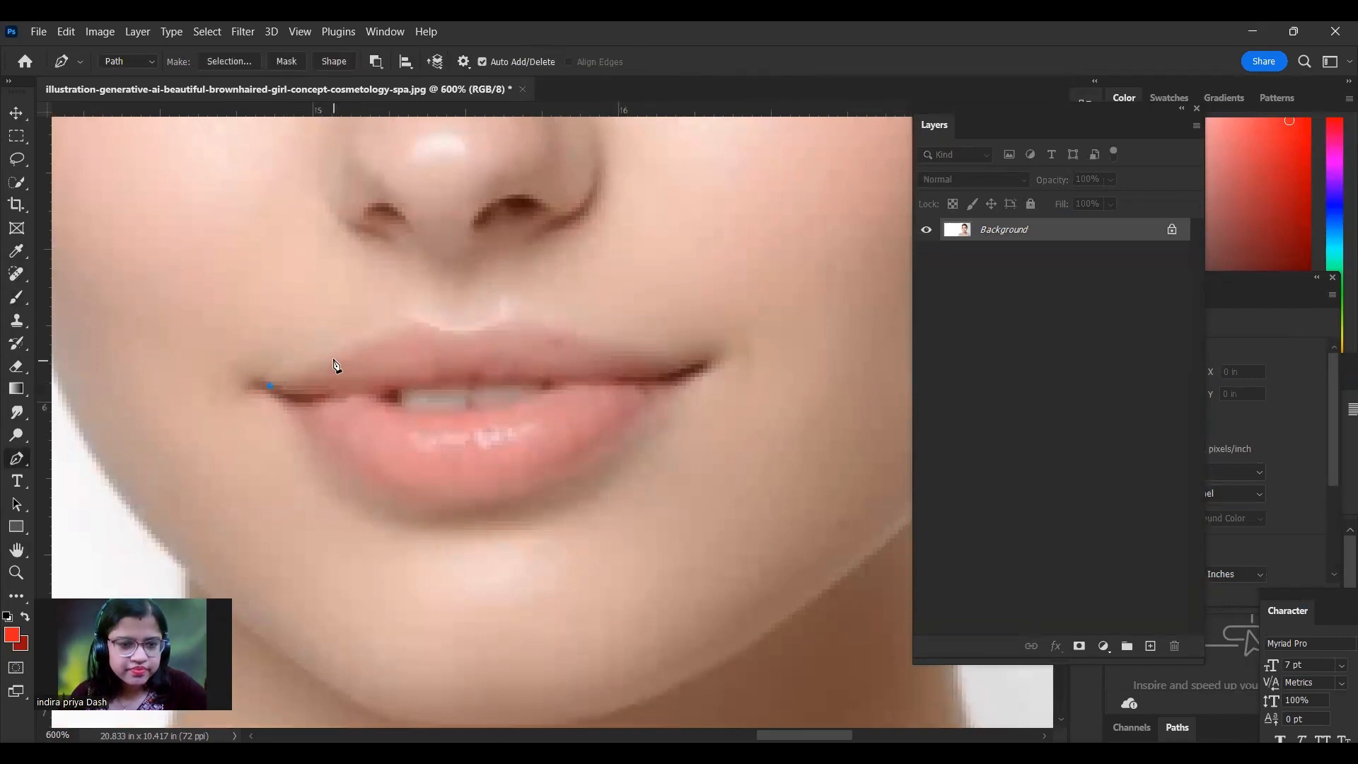
drag(325, 356, 514, 320)
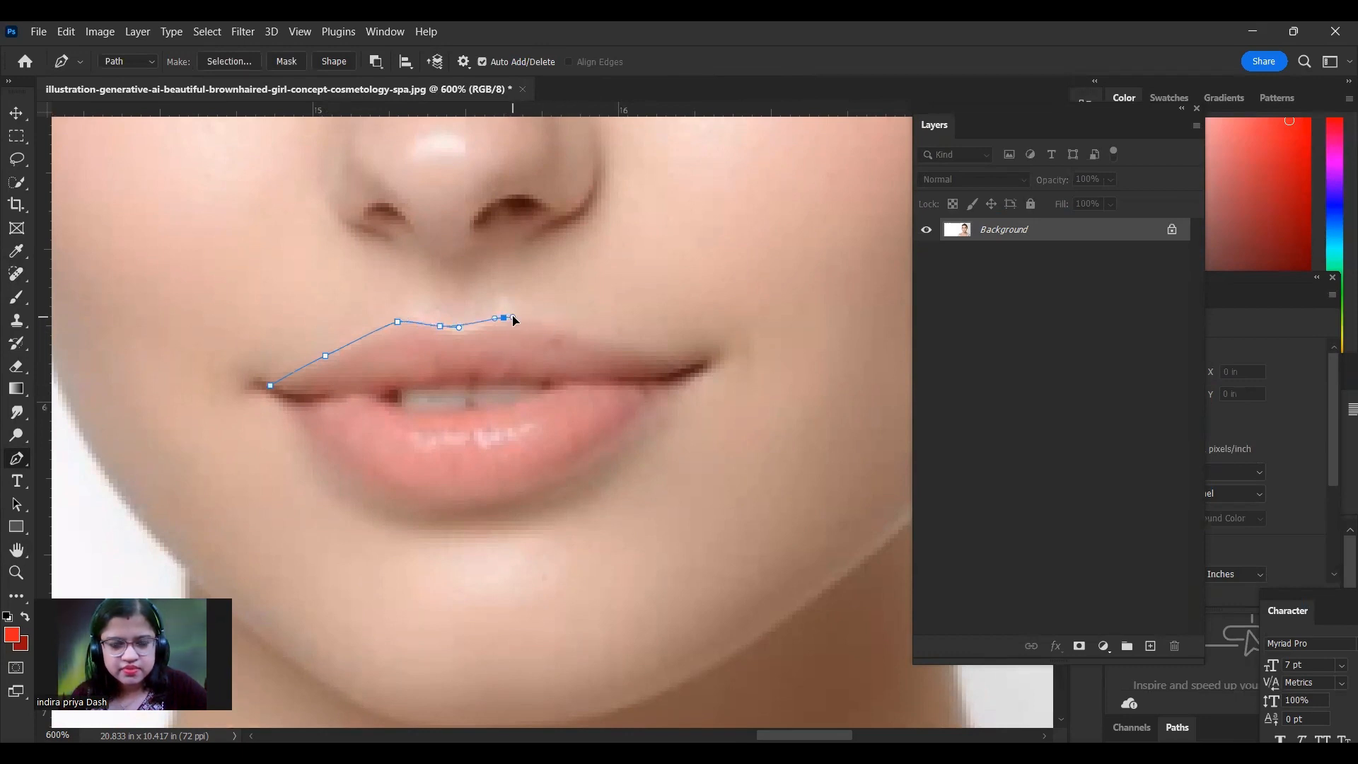
click(555, 330)
drag(619, 351, 632, 354)
click(660, 364)
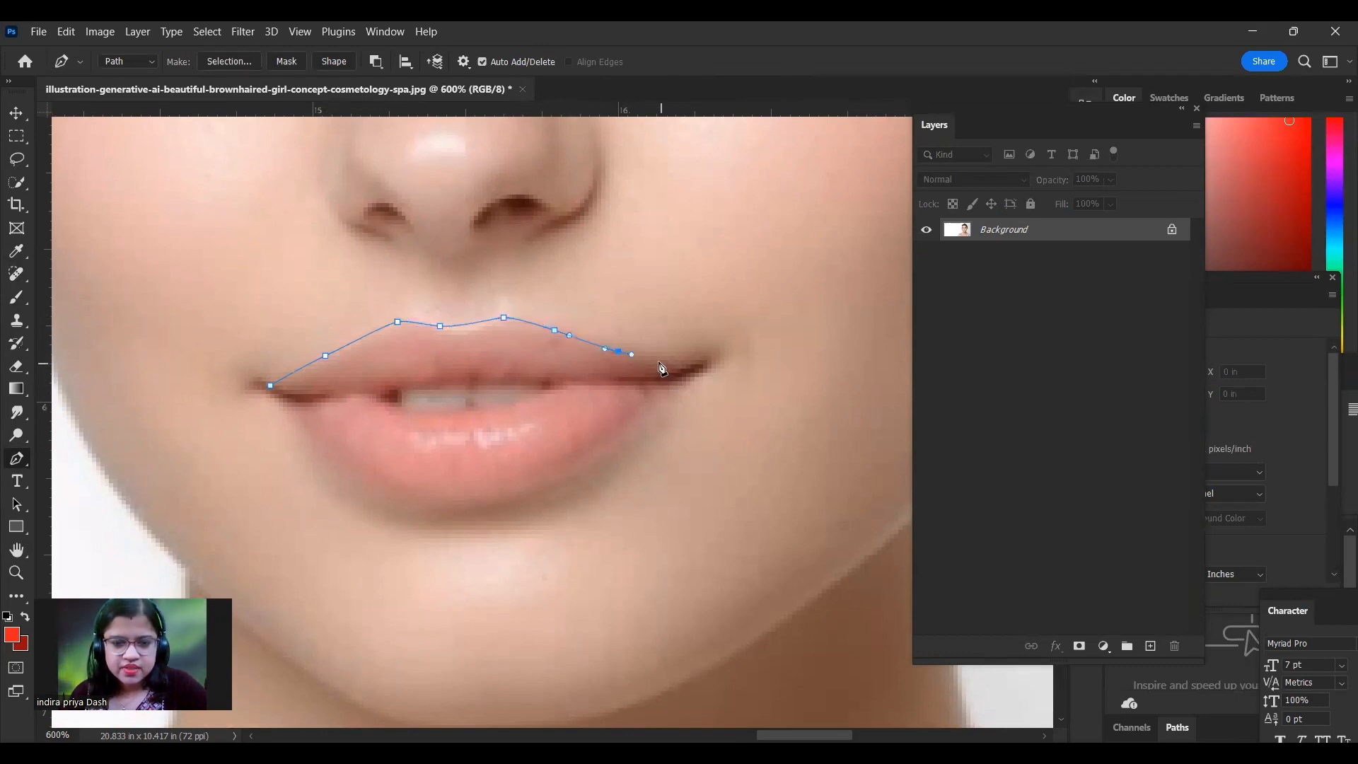
click(682, 364)
click(648, 402)
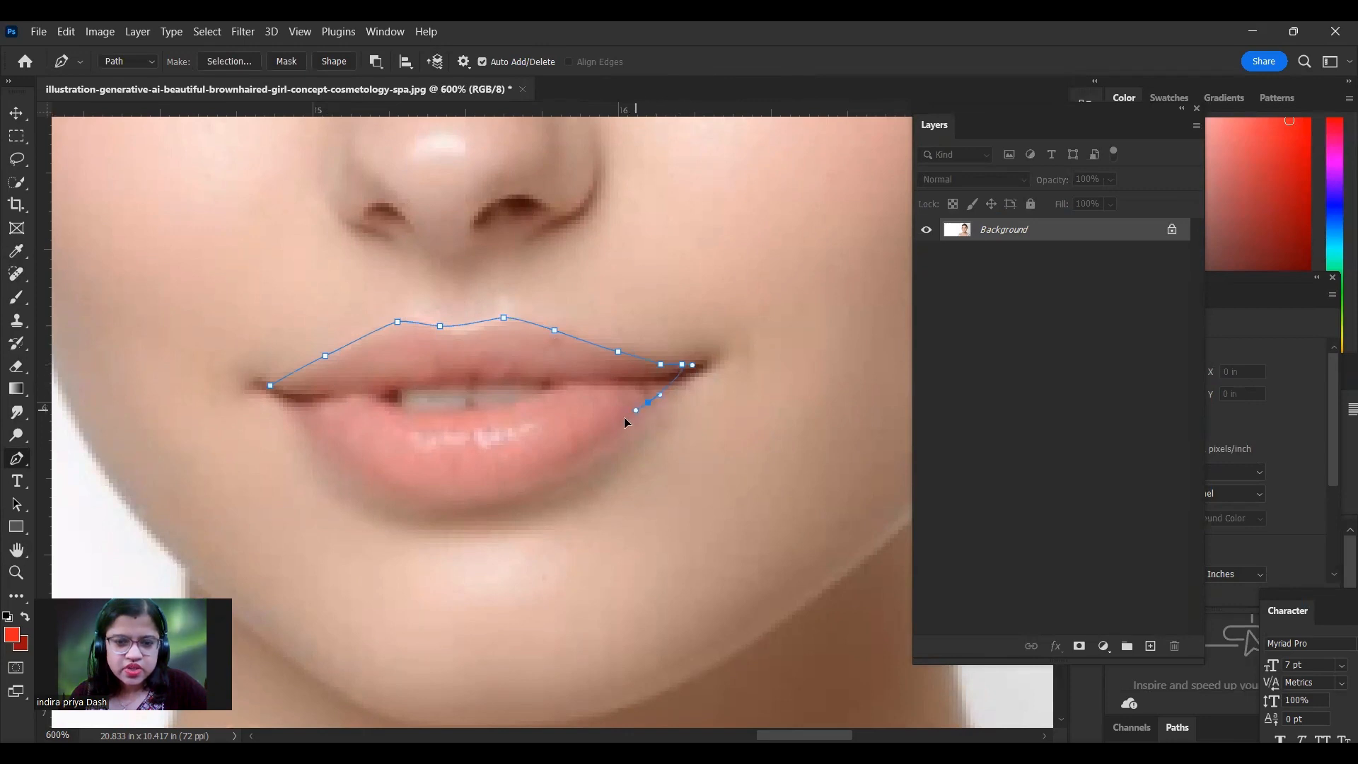
click(623, 420)
drag(560, 467, 556, 472)
key(ctrl+z)
key(ctrl+z)
key(ctrl+z)
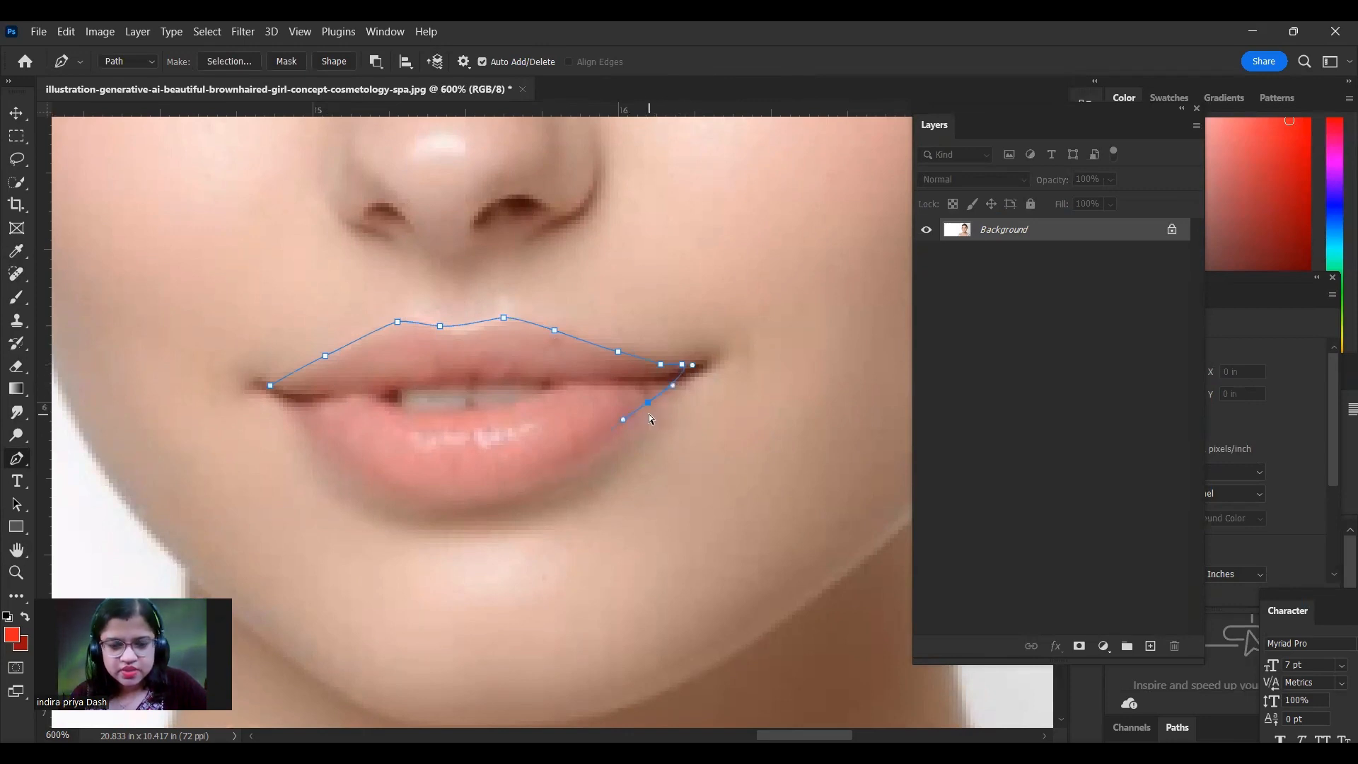
Step: Extend the path around the lower lip and close it at its first anchor point to complete the lip outline
drag(638, 411, 630, 416)
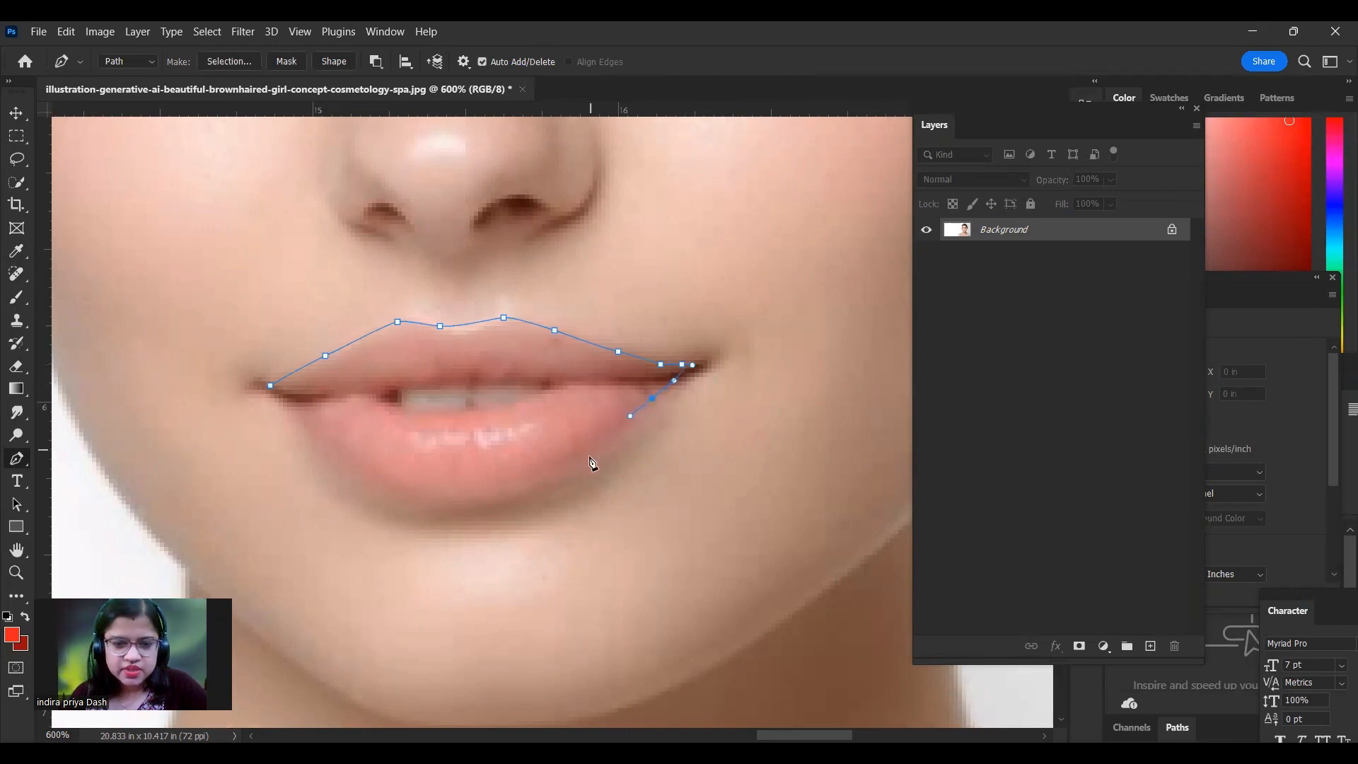
click(584, 458)
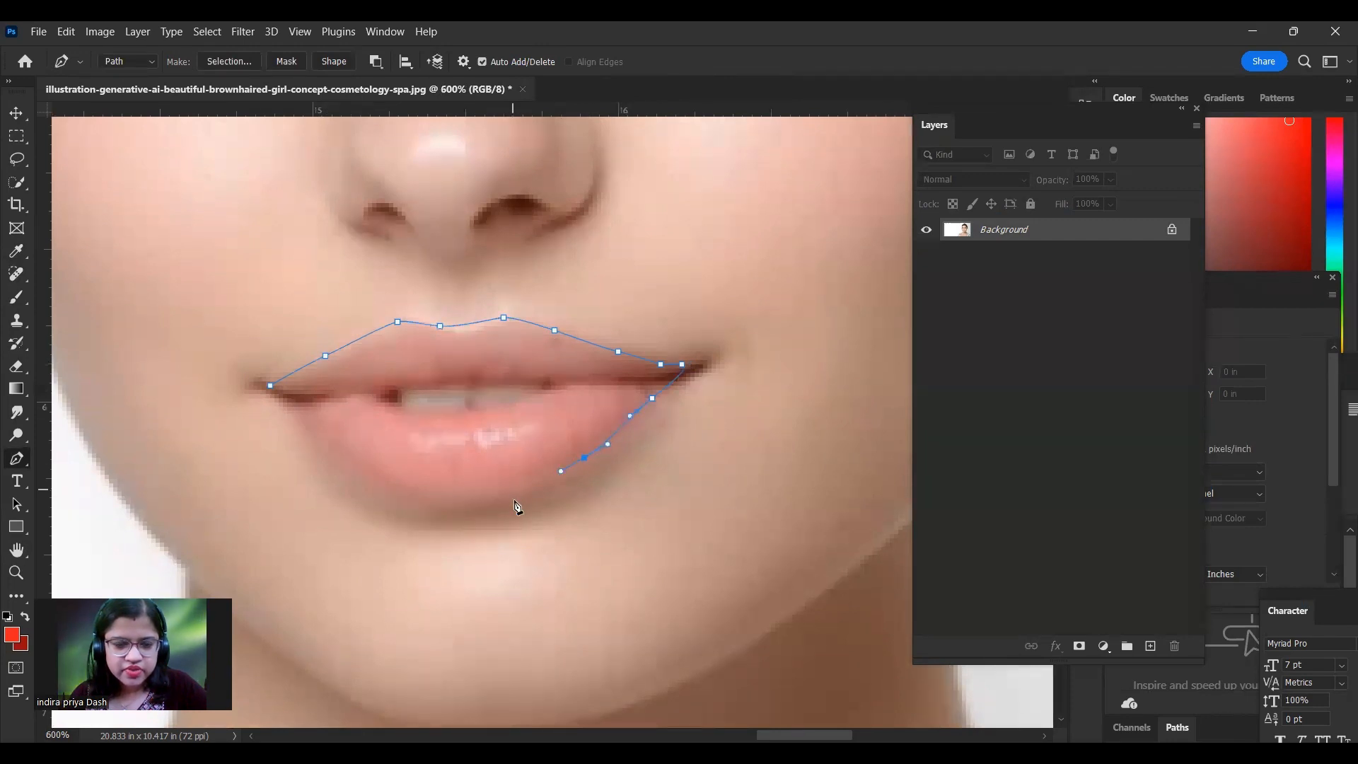
drag(486, 496, 471, 497)
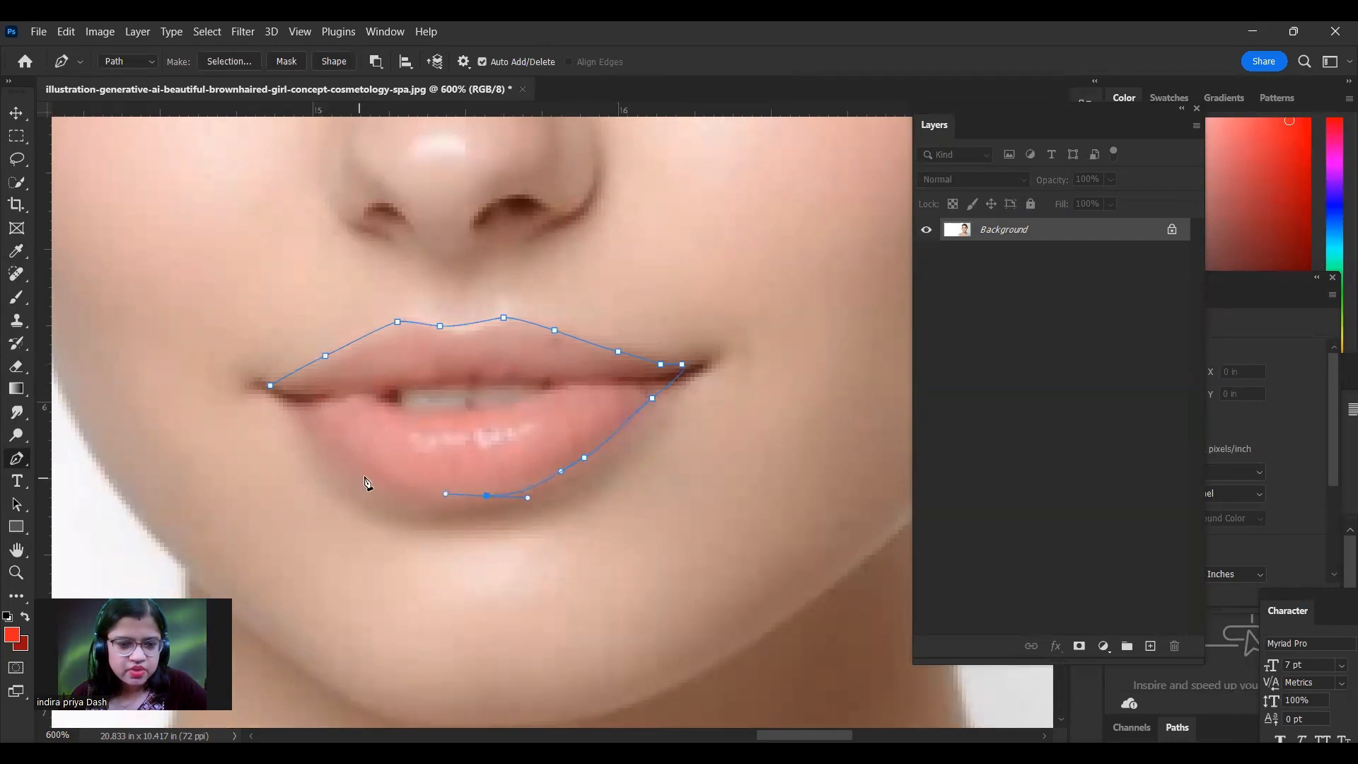
drag(342, 463, 263, 394)
click(271, 386)
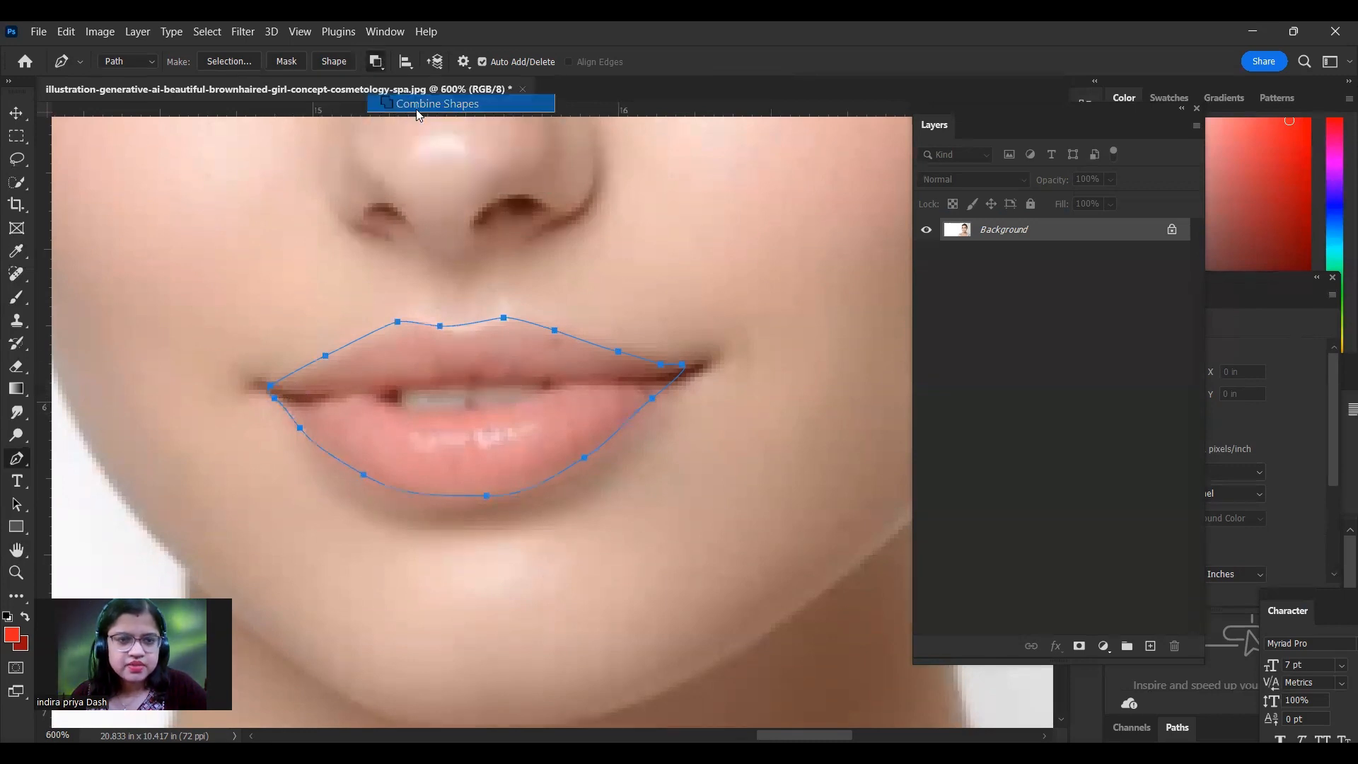
Step: Trace the teeth opening as a closed path using Combine Shapes, and set its path operation to Subtract Front Shape
click(375, 390)
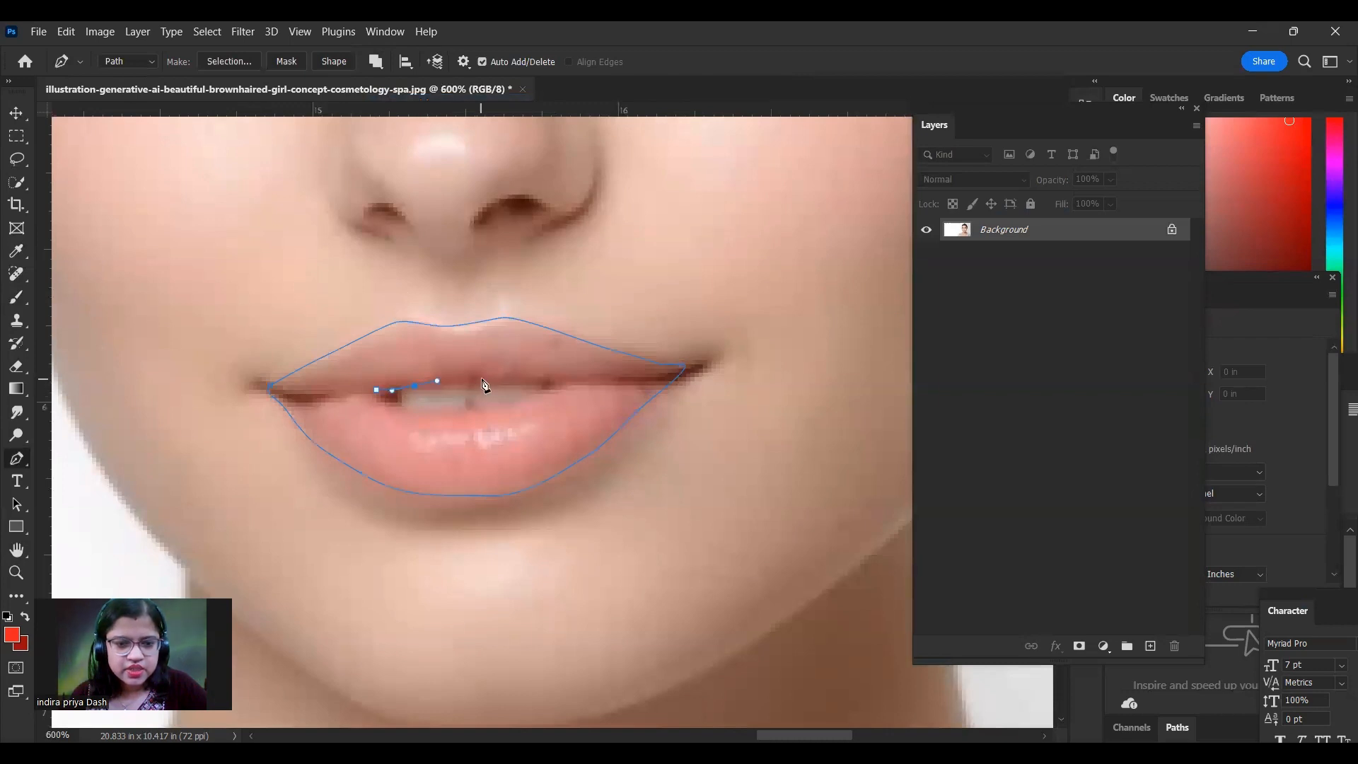
drag(487, 381, 510, 408)
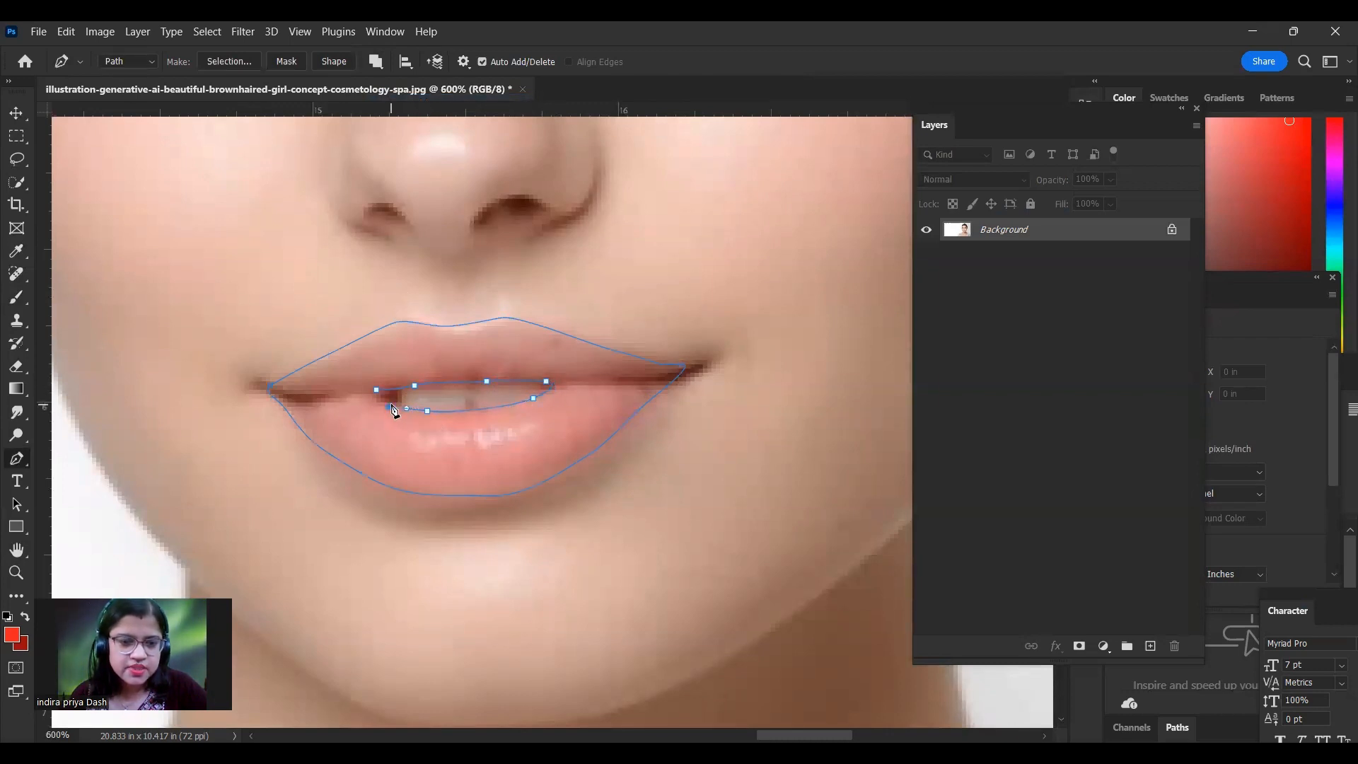
click(388, 406)
click(375, 390)
click(376, 62)
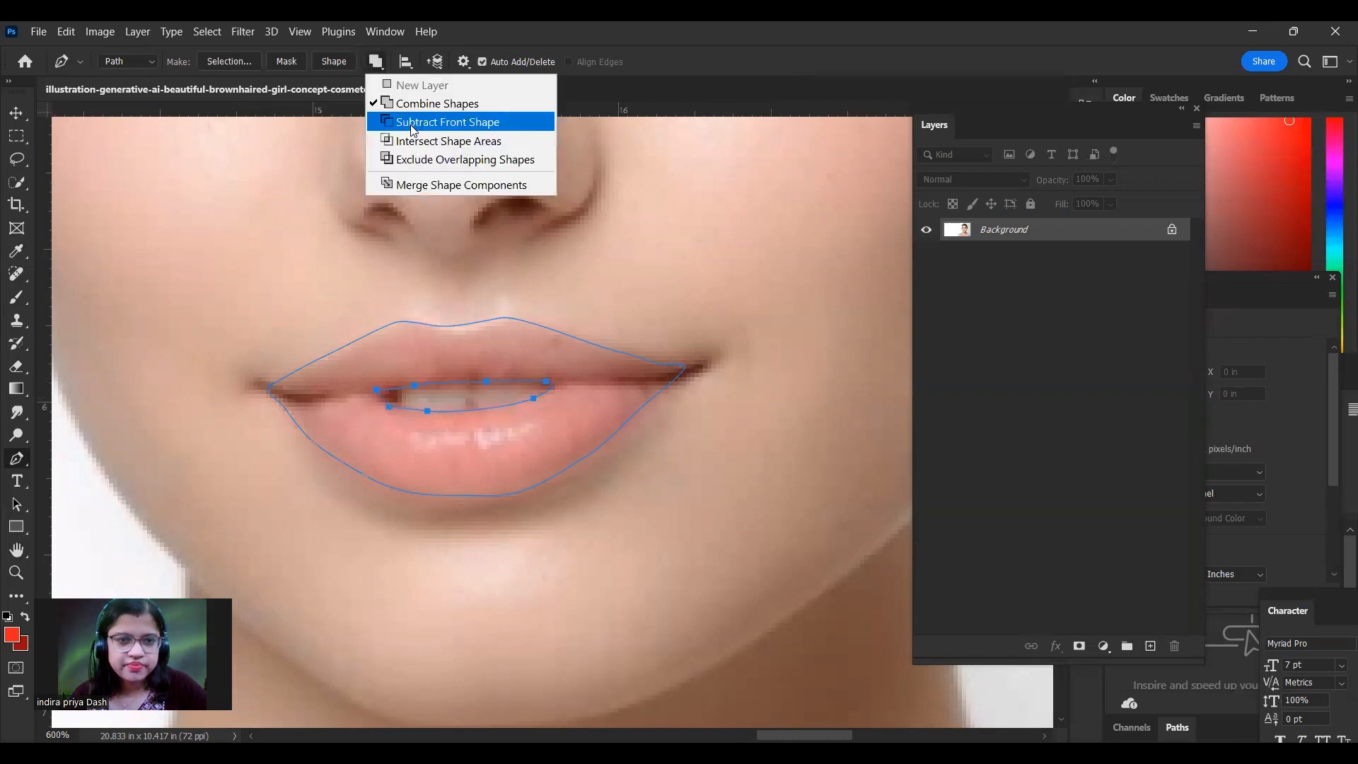
click(438, 120)
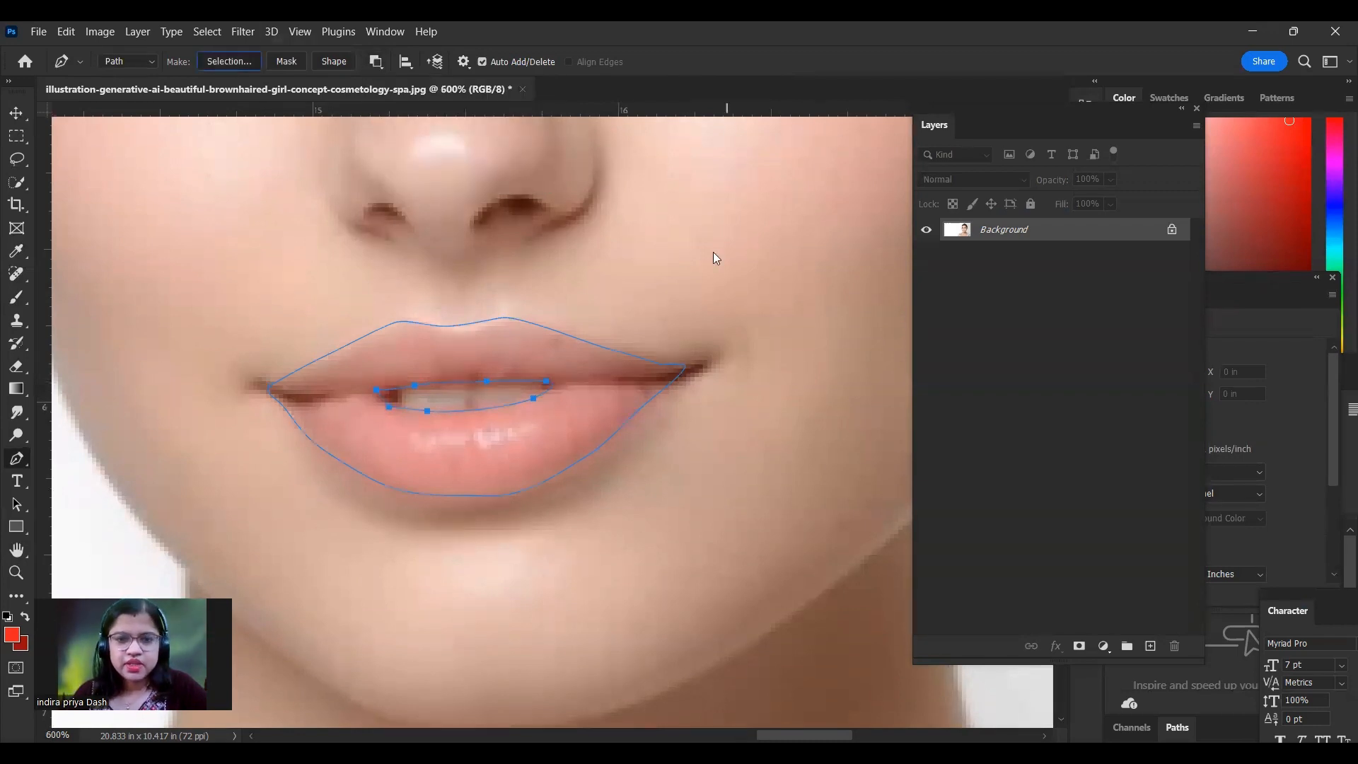
Step: Convert the lip path, with the teeth opening subtracted, into a selection
key(Return)
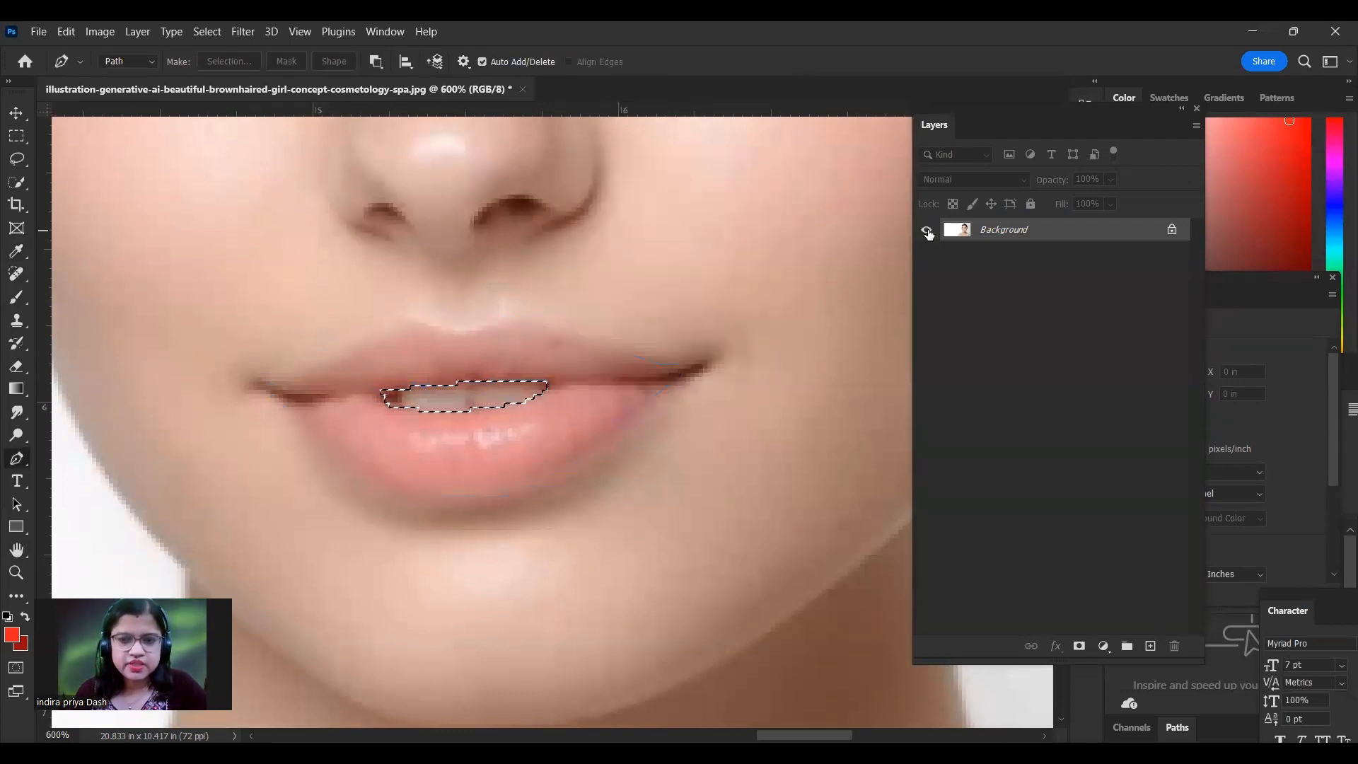
key(ctrl+z)
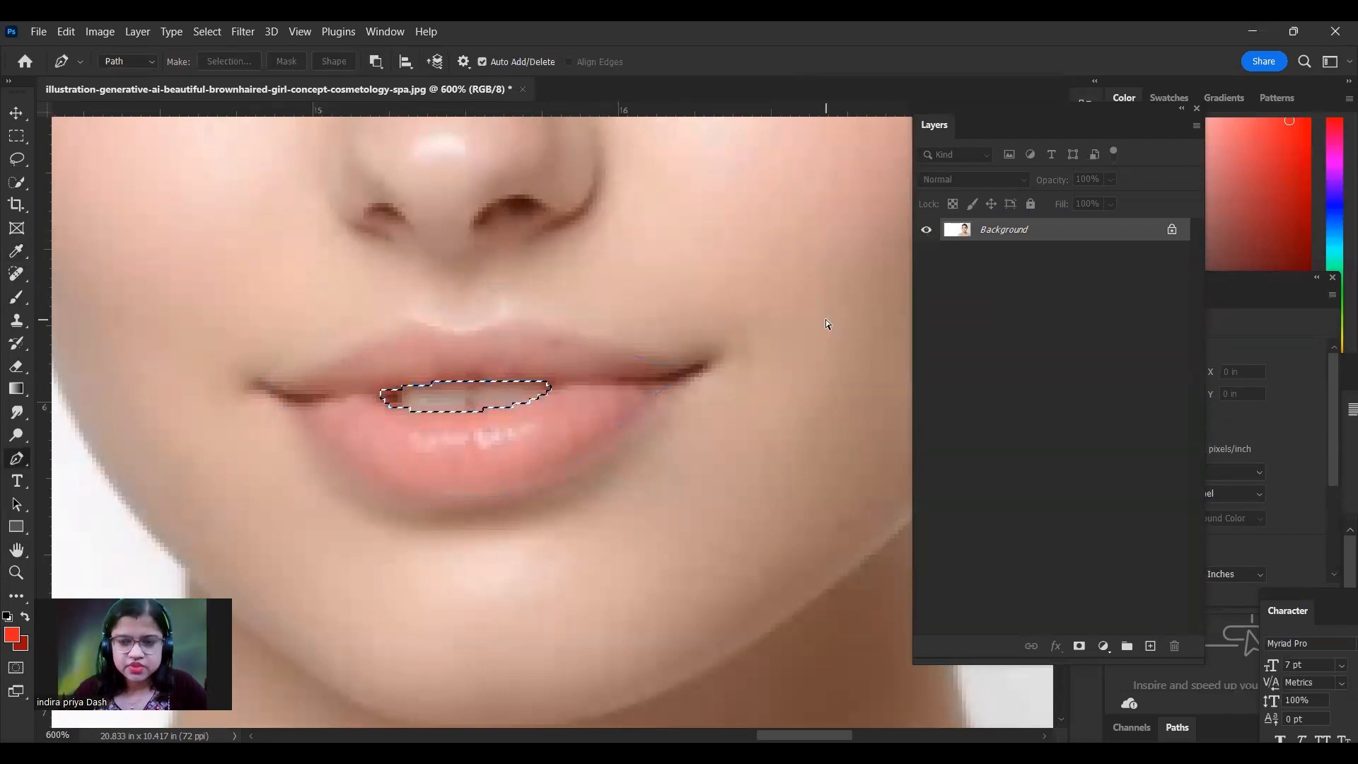
key(ctrl+Return)
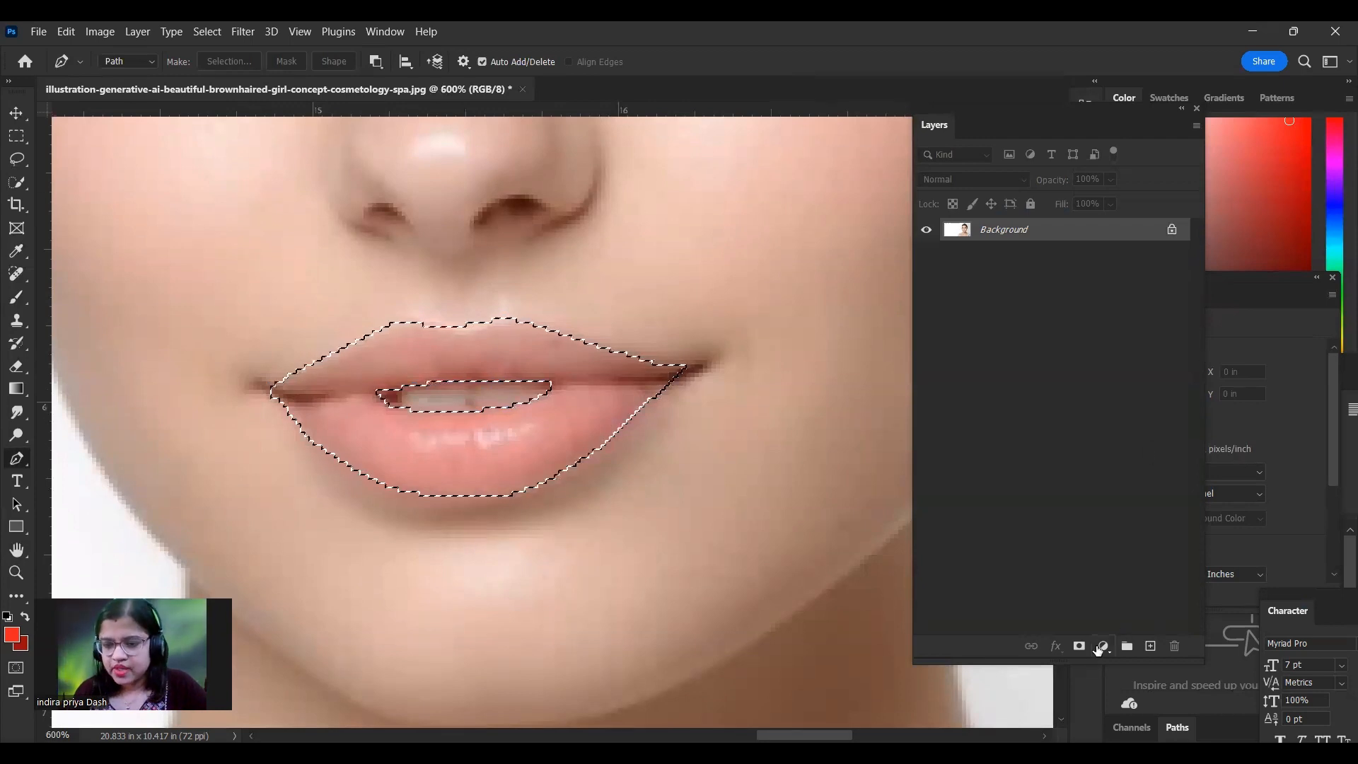
Step: Try painting the lower lip red with the Brush inside the selection, and undo the stroke
key(b)
mouse_move(498, 450)
mouse_down()
mouse_move(457, 463)
mouse_move(541, 458)
mouse_move(502, 470)
mouse_move(575, 434)
mouse_move(554, 419)
mouse_move(511, 448)
mouse_move(583, 423)
mouse_up()
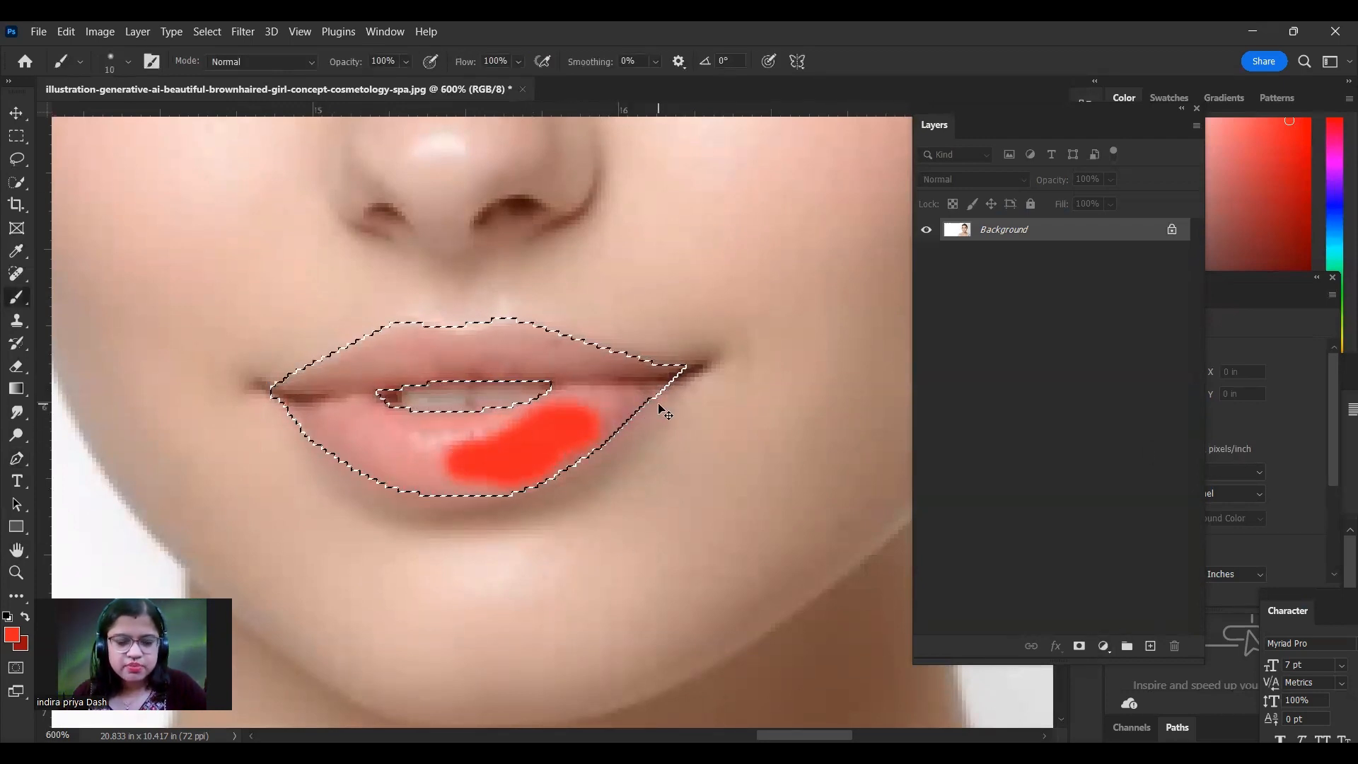
key(ctrl+z)
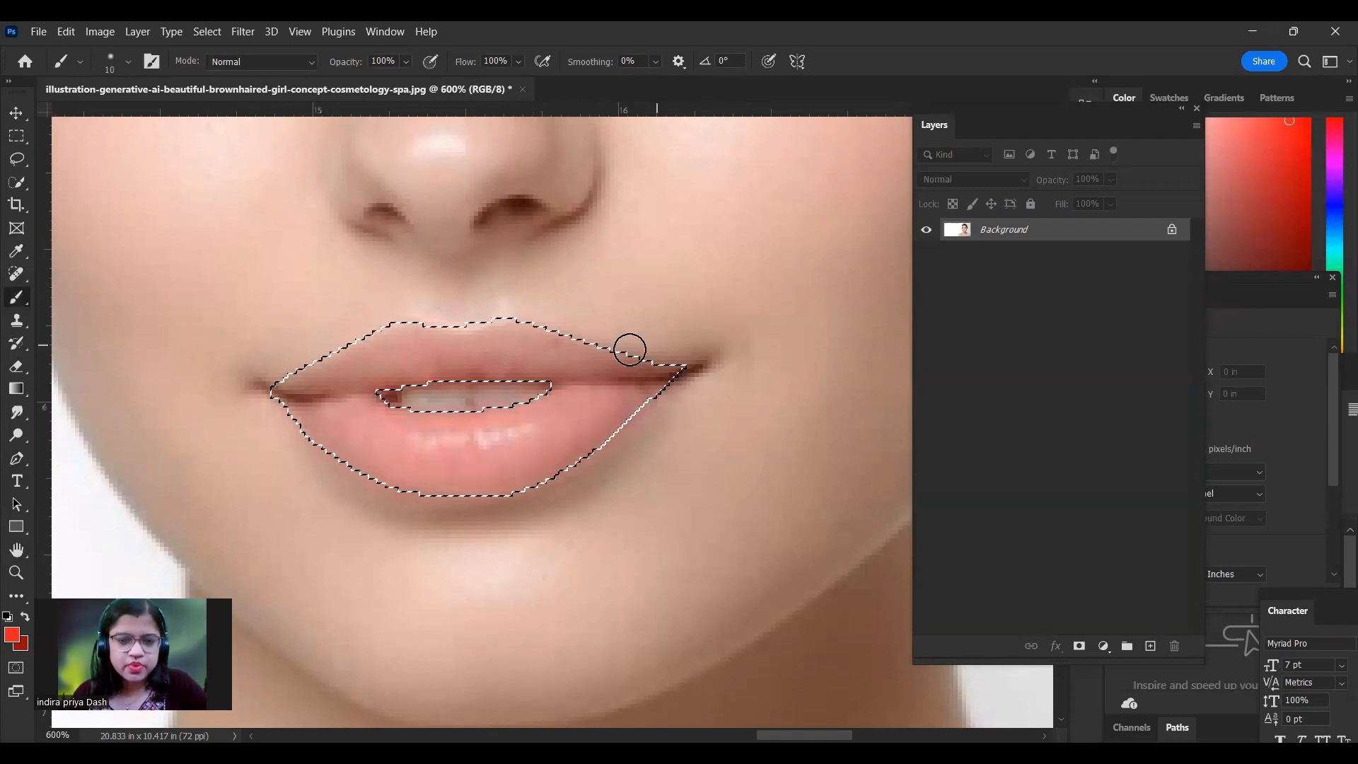
Step: Add a Solid Color fill layer in red dc0b0b over the selected lips and set its blend mode to Multiply
click(1103, 647)
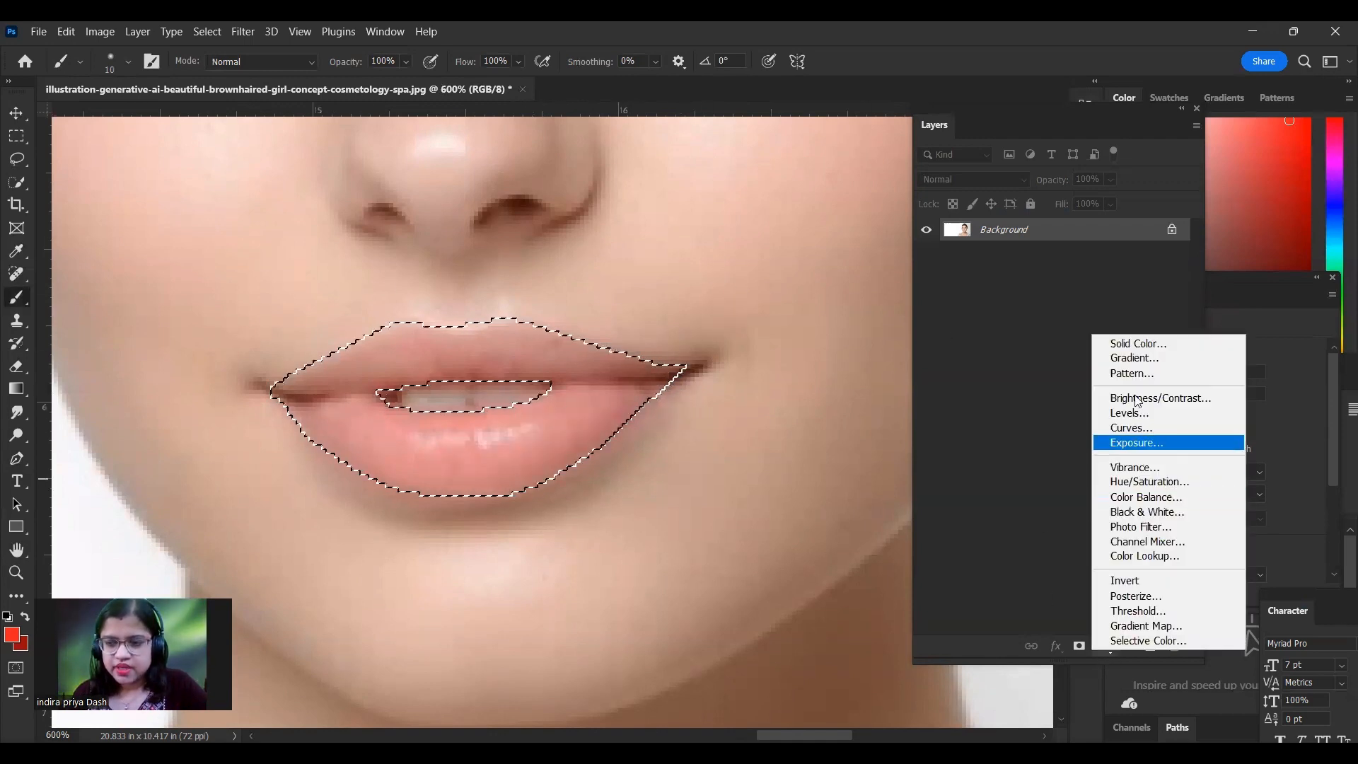
click(1136, 346)
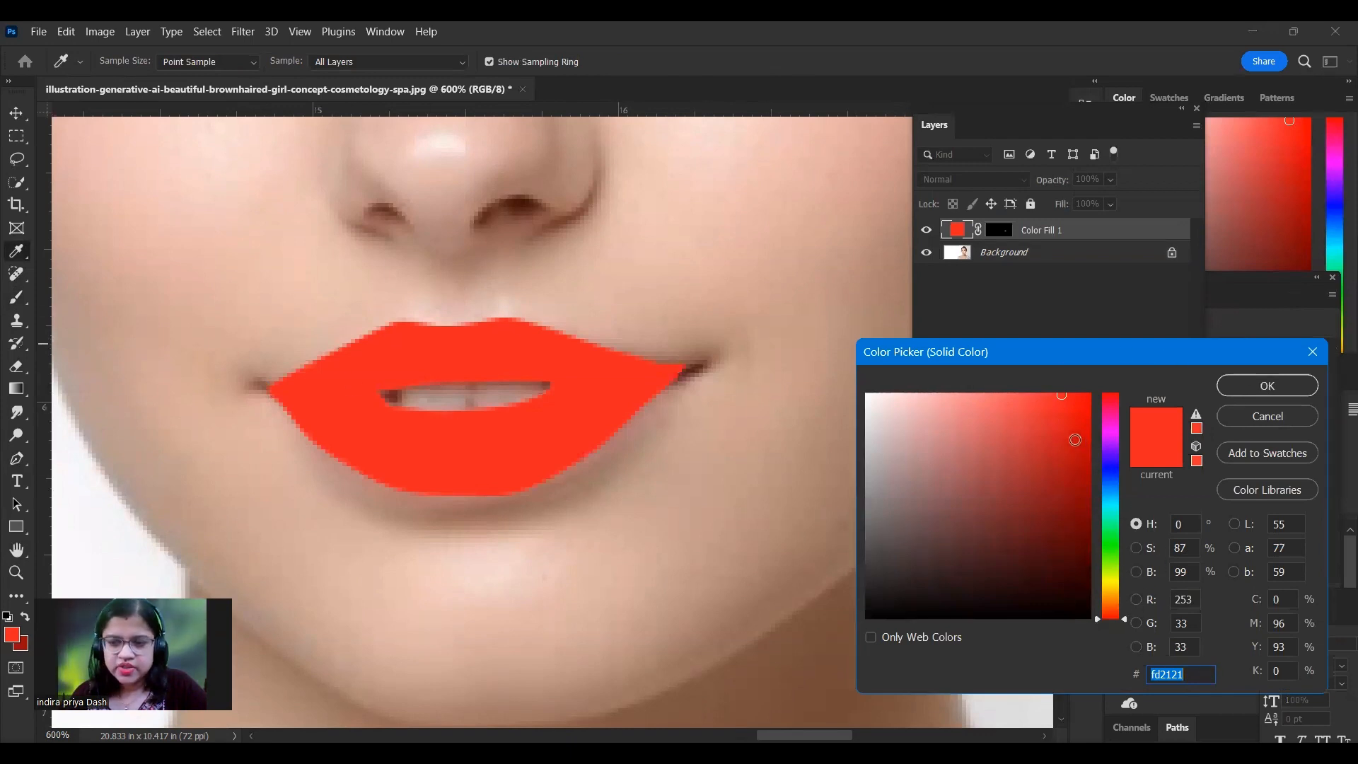
click(1079, 424)
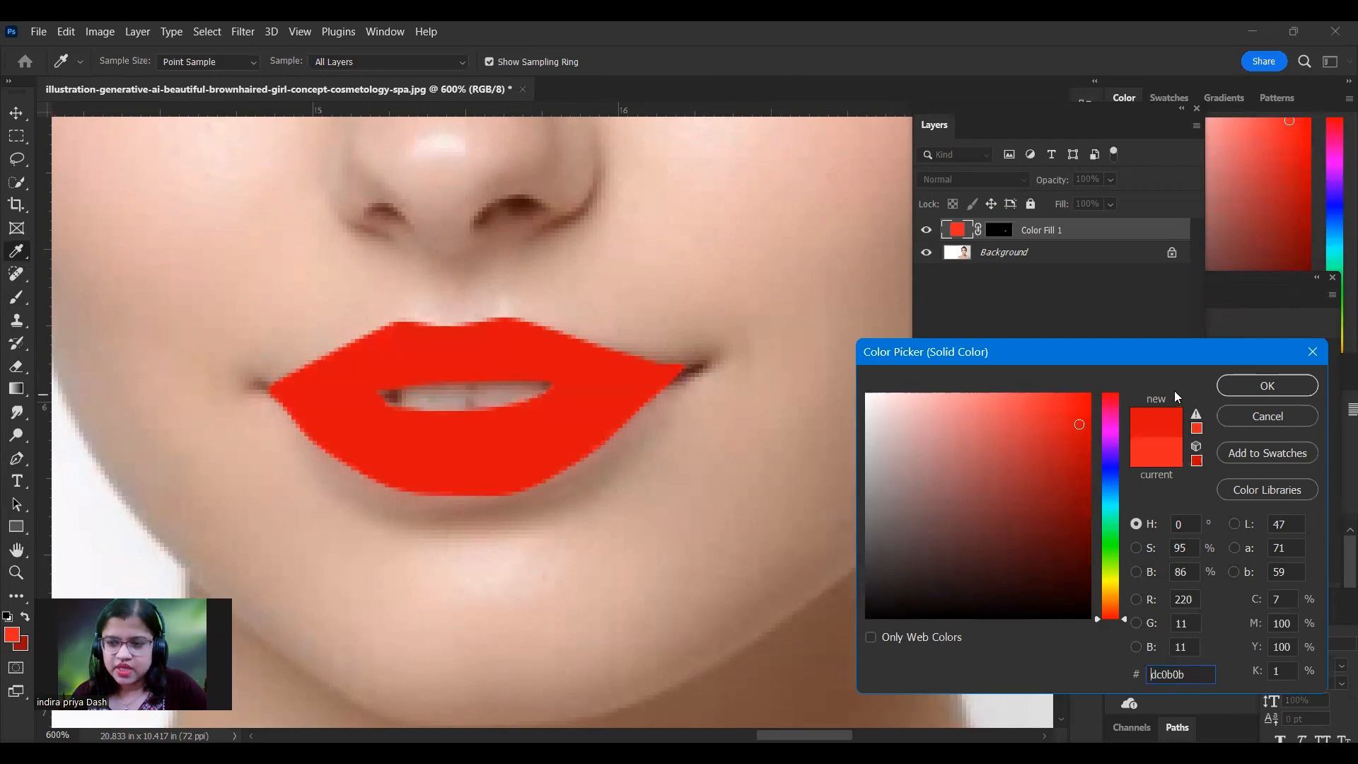
click(1250, 387)
click(943, 183)
click(943, 247)
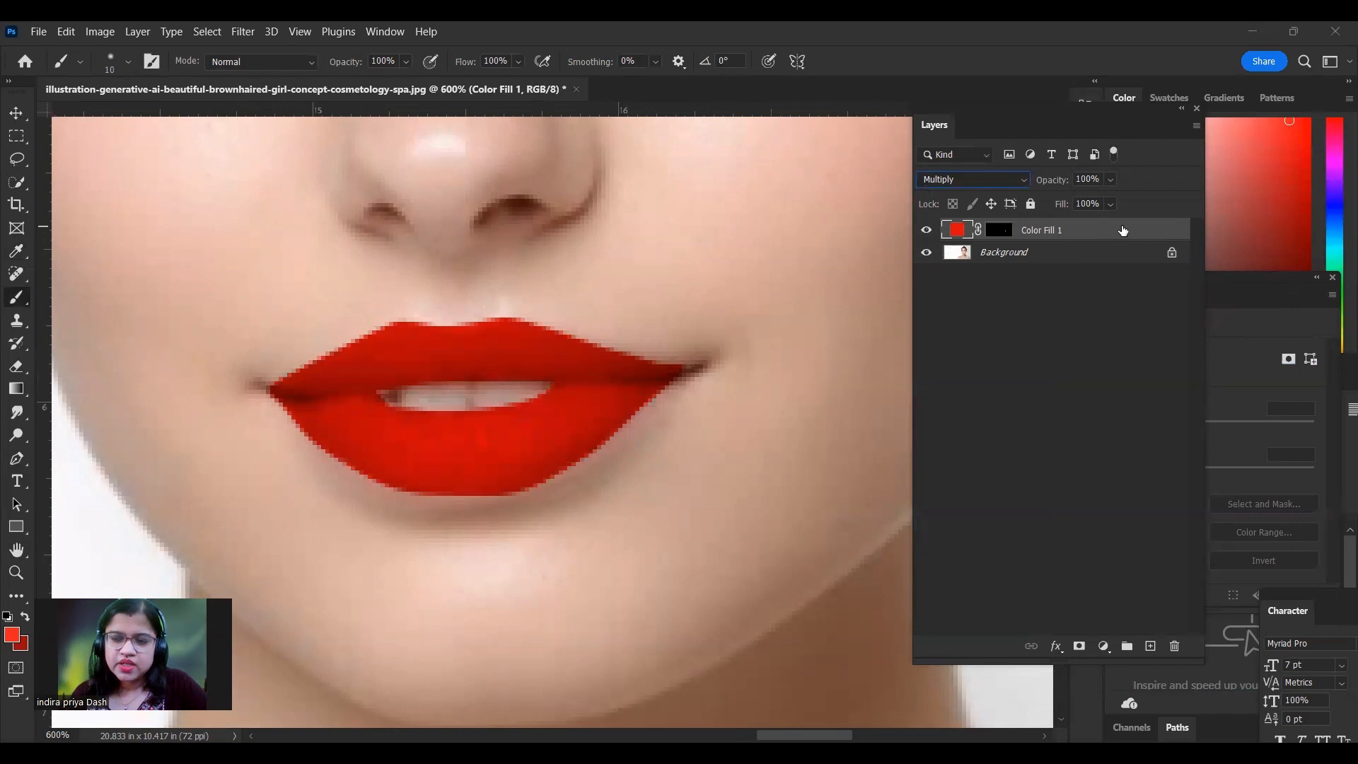
Step: Set the fill layer's Blend If highlights to 211 for Current Layer and split them at 168 / 199 for Underlying Layer
double_click(1188, 230)
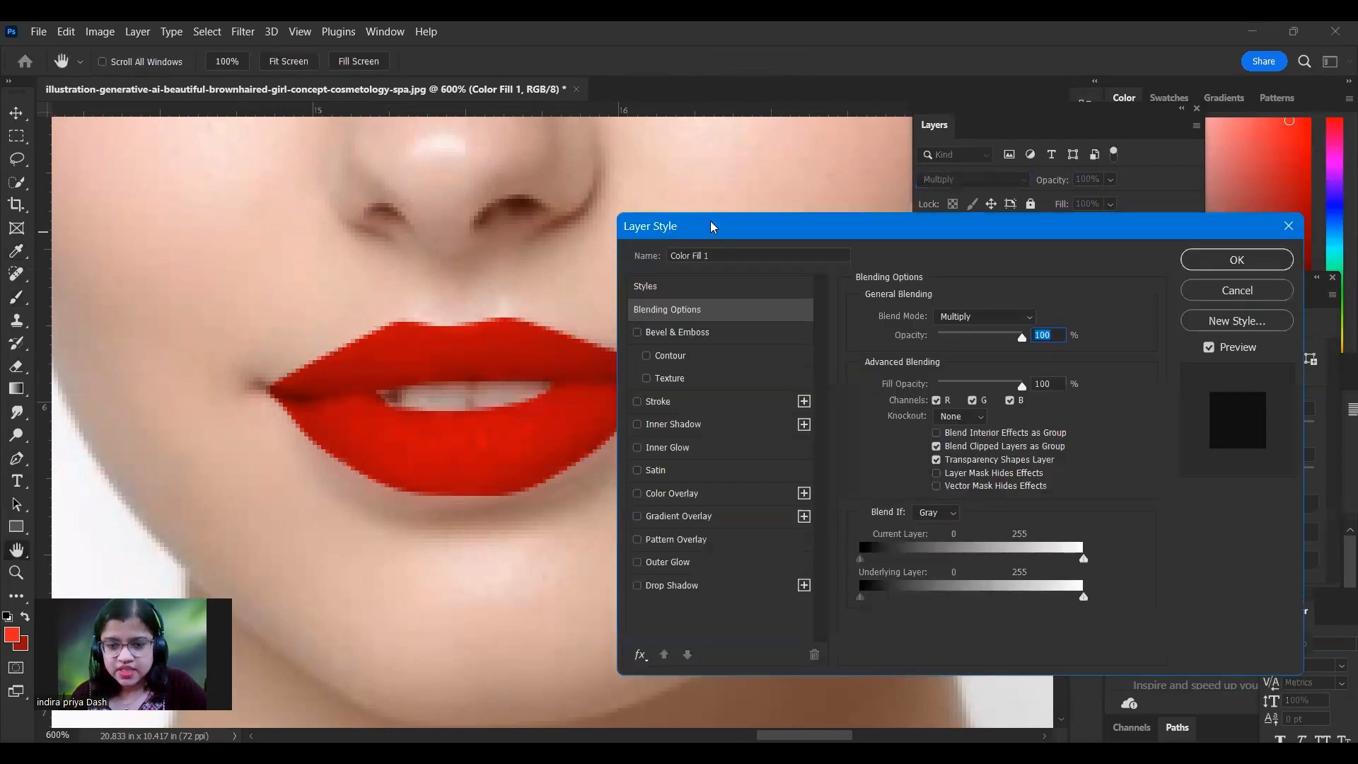
drag(711, 226, 737, 208)
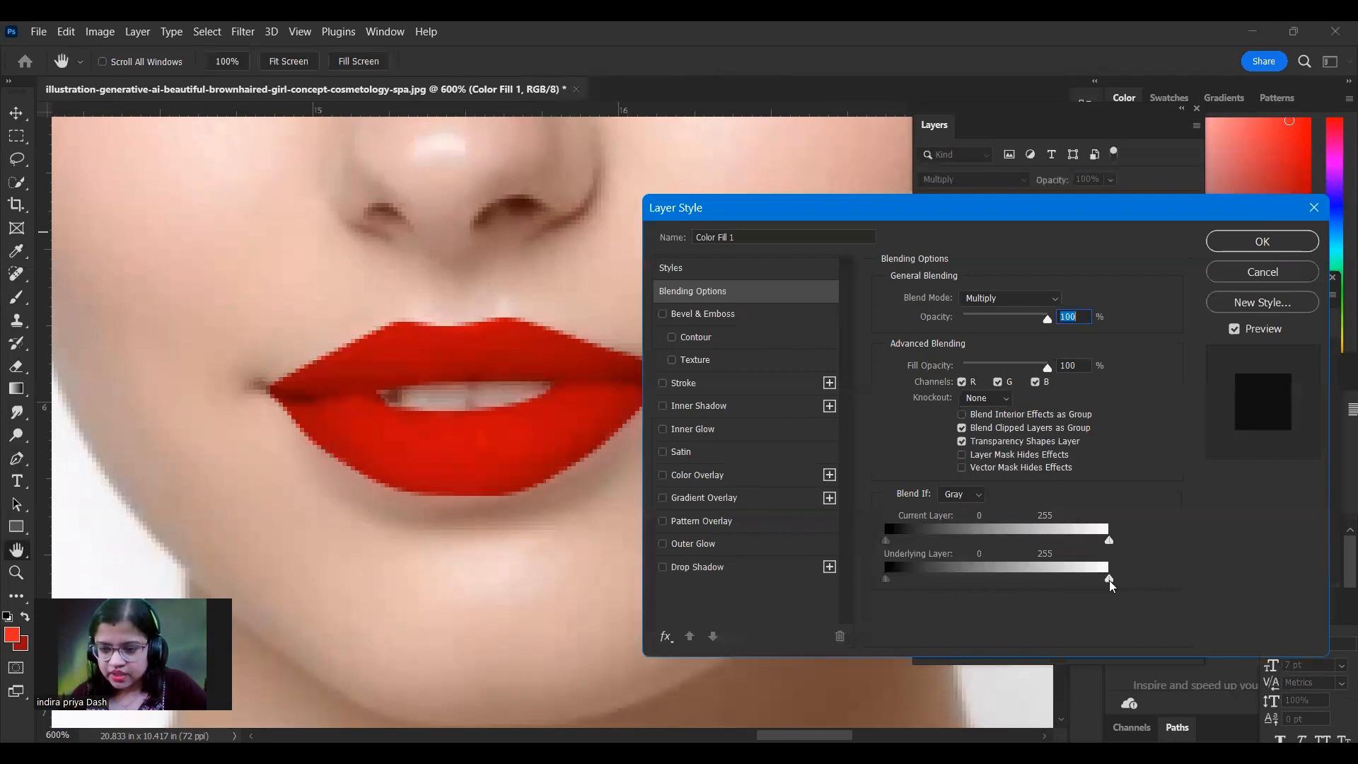
drag(1108, 580, 1084, 570)
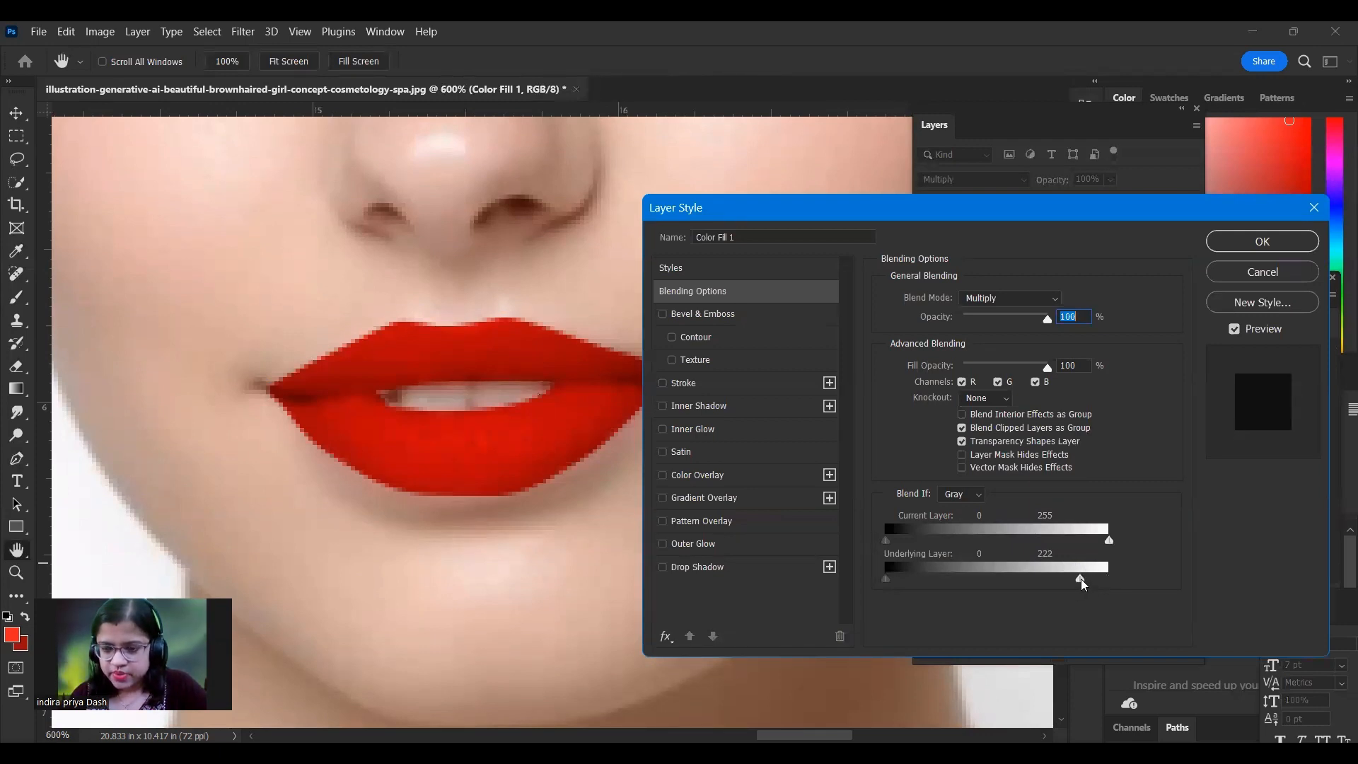
key(alt)
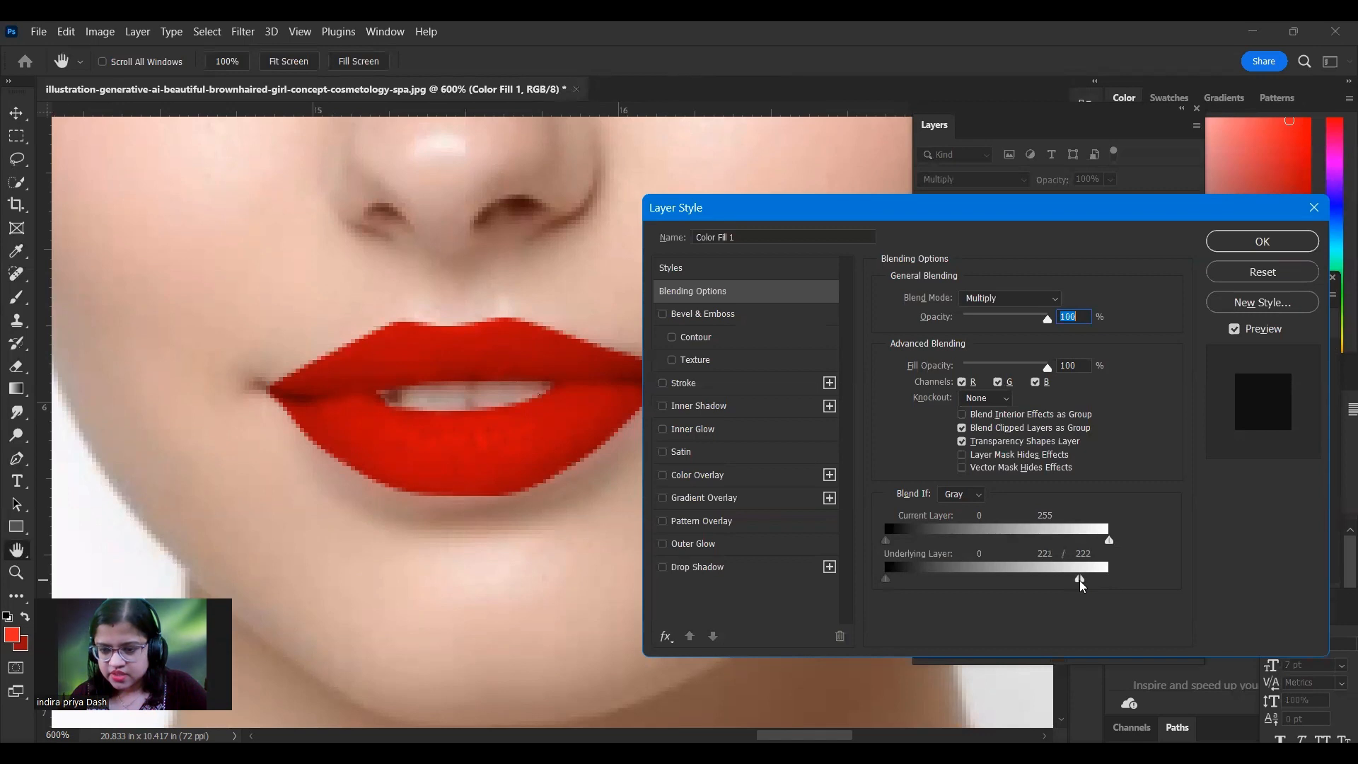
mouse_move(1080, 584)
mouse_down()
mouse_move(1040, 583)
mouse_move(1072, 583)
mouse_up()
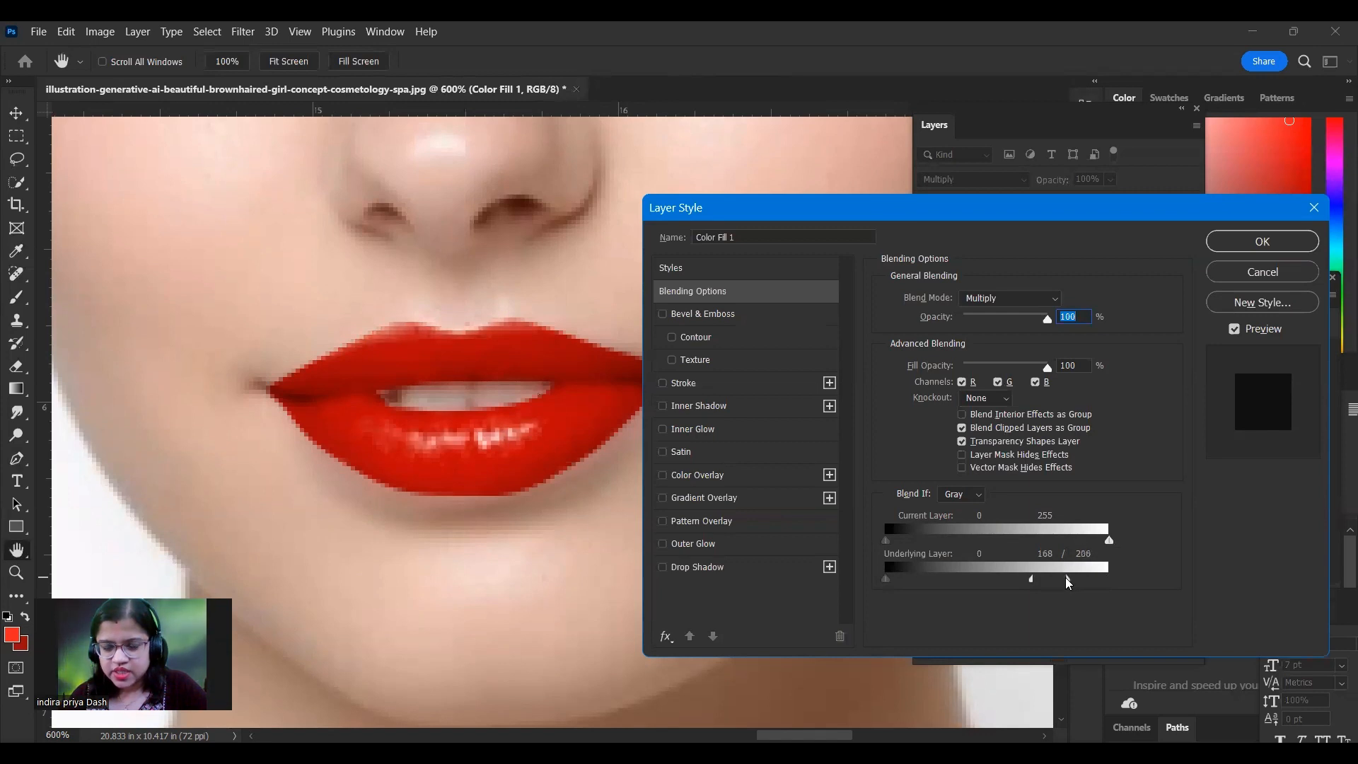
drag(1067, 582, 1063, 583)
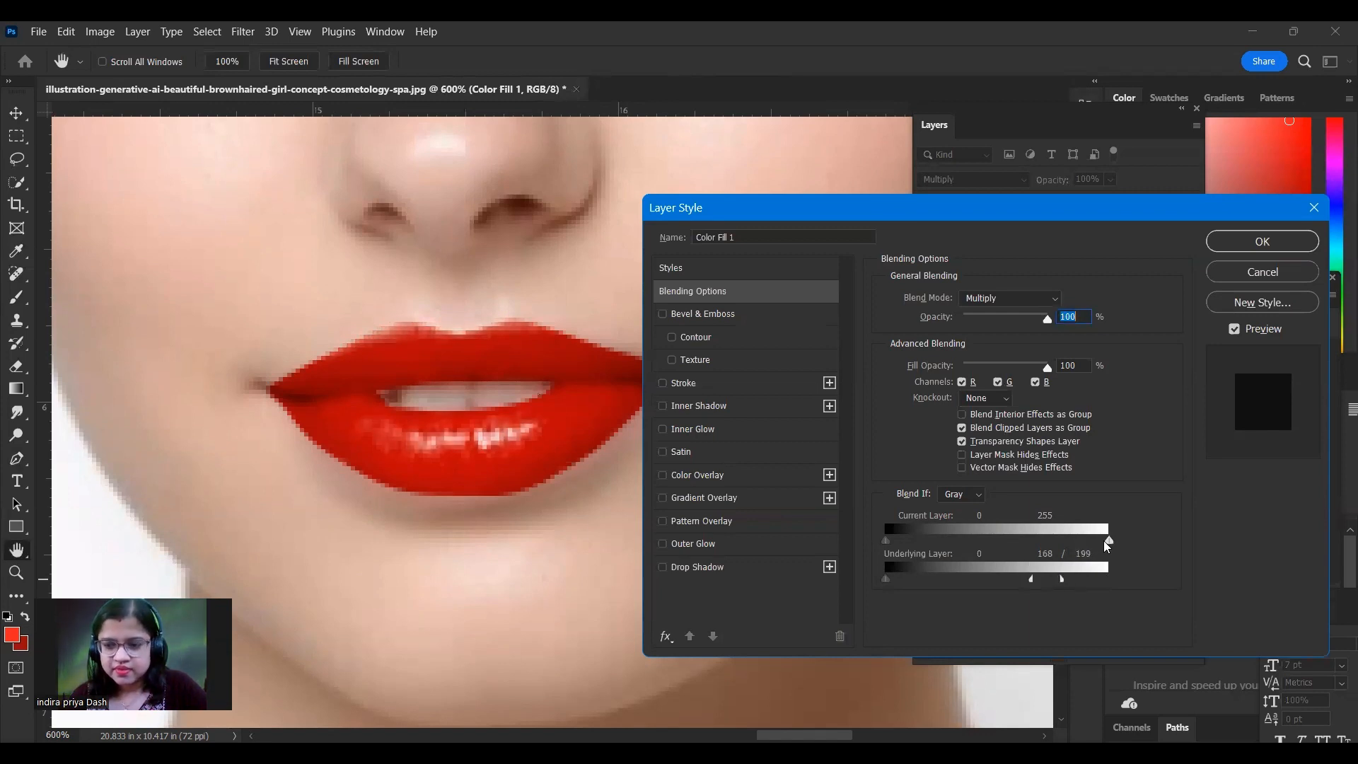
drag(1108, 546, 1070, 546)
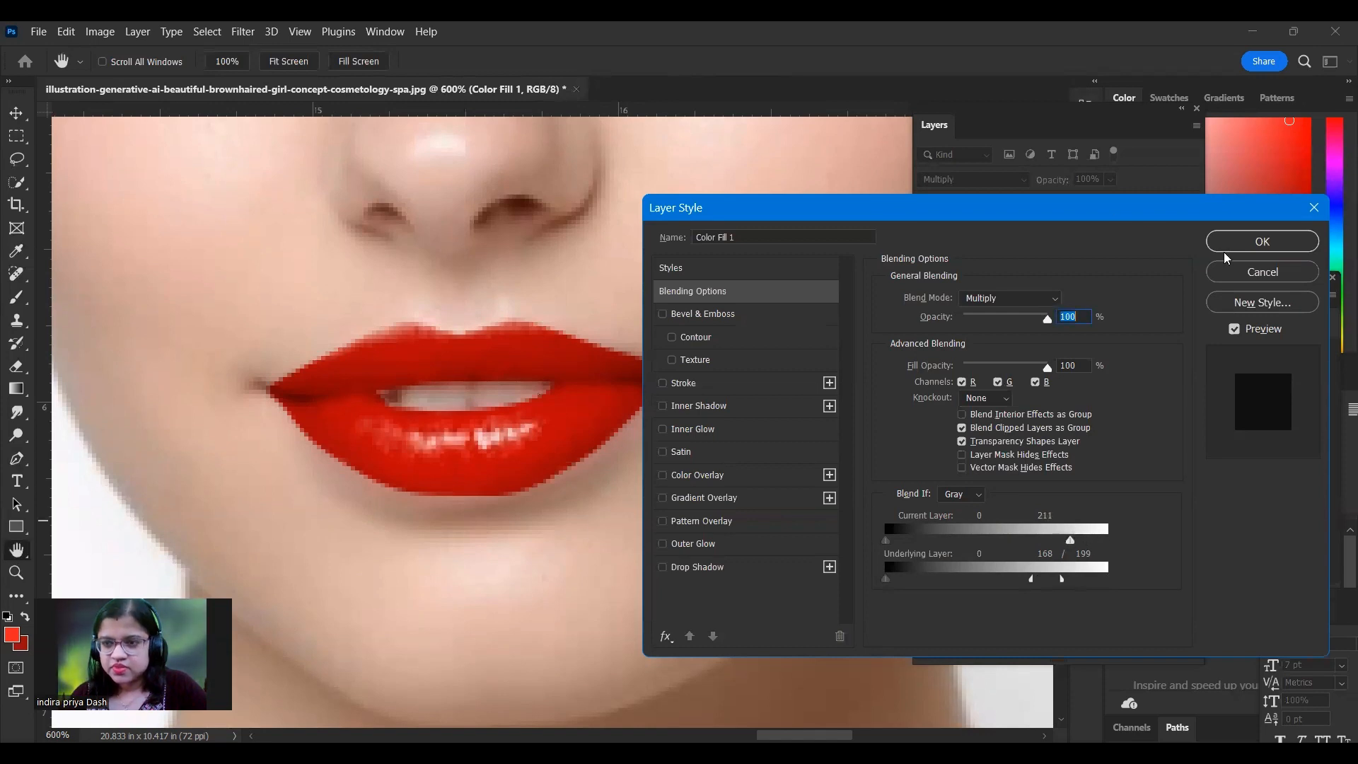
click(1245, 242)
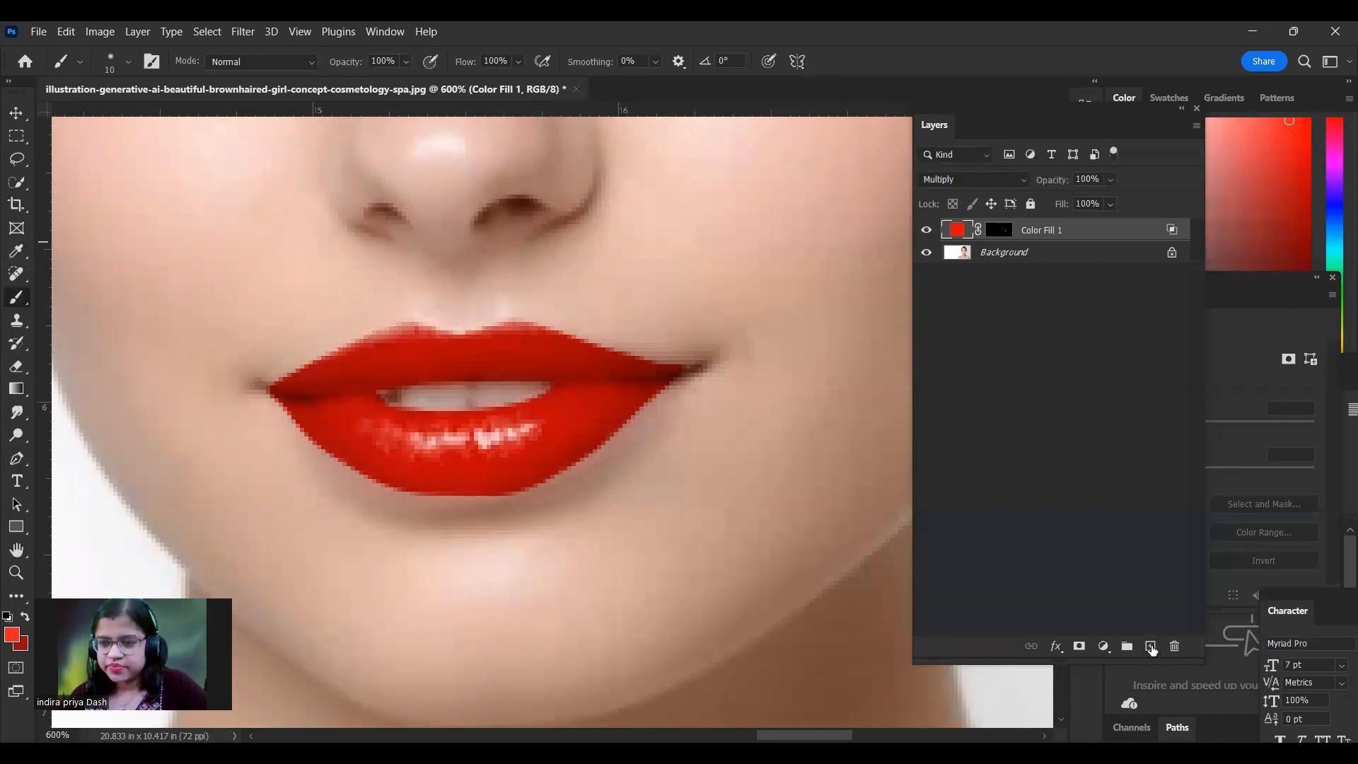
Step: Duplicate the Color Fill 1 layer, keeping its layer style settings
click(1092, 270)
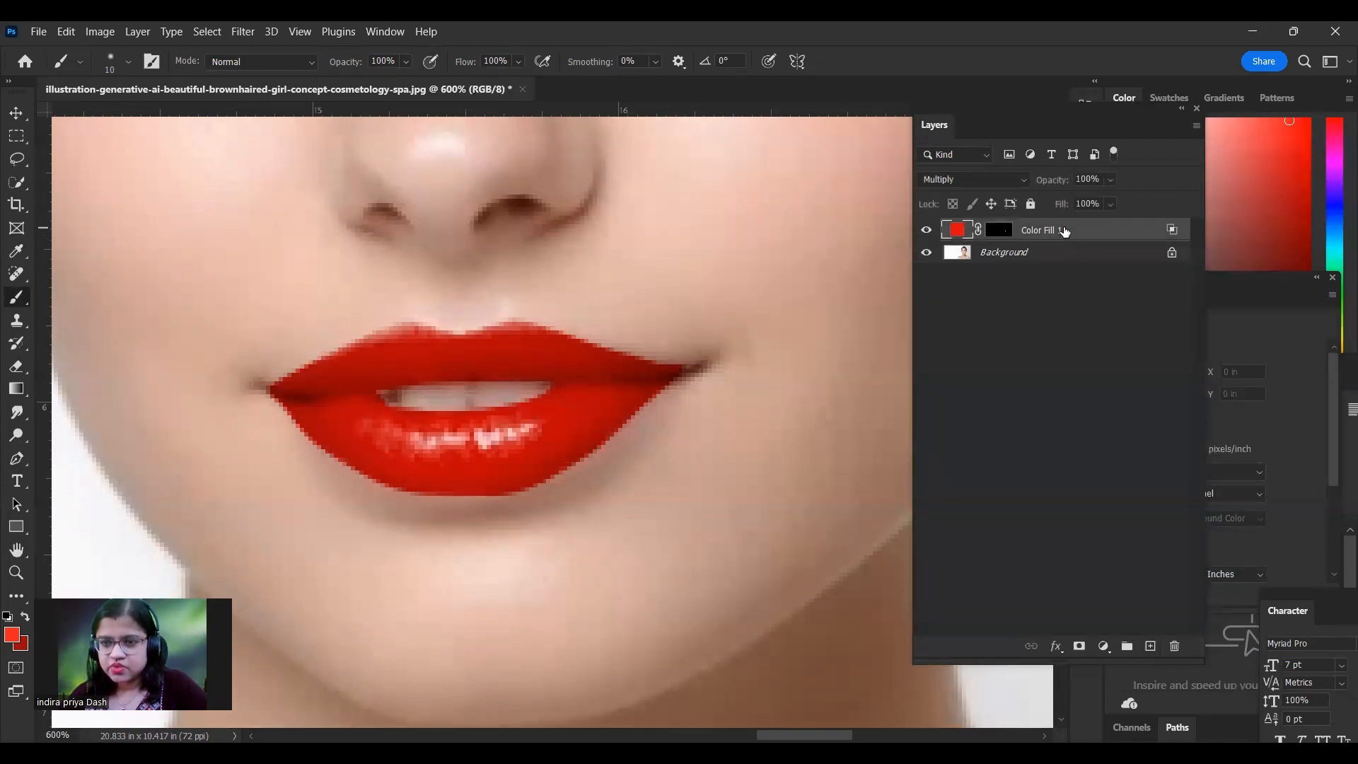
click(1064, 232)
key(ctrl+j)
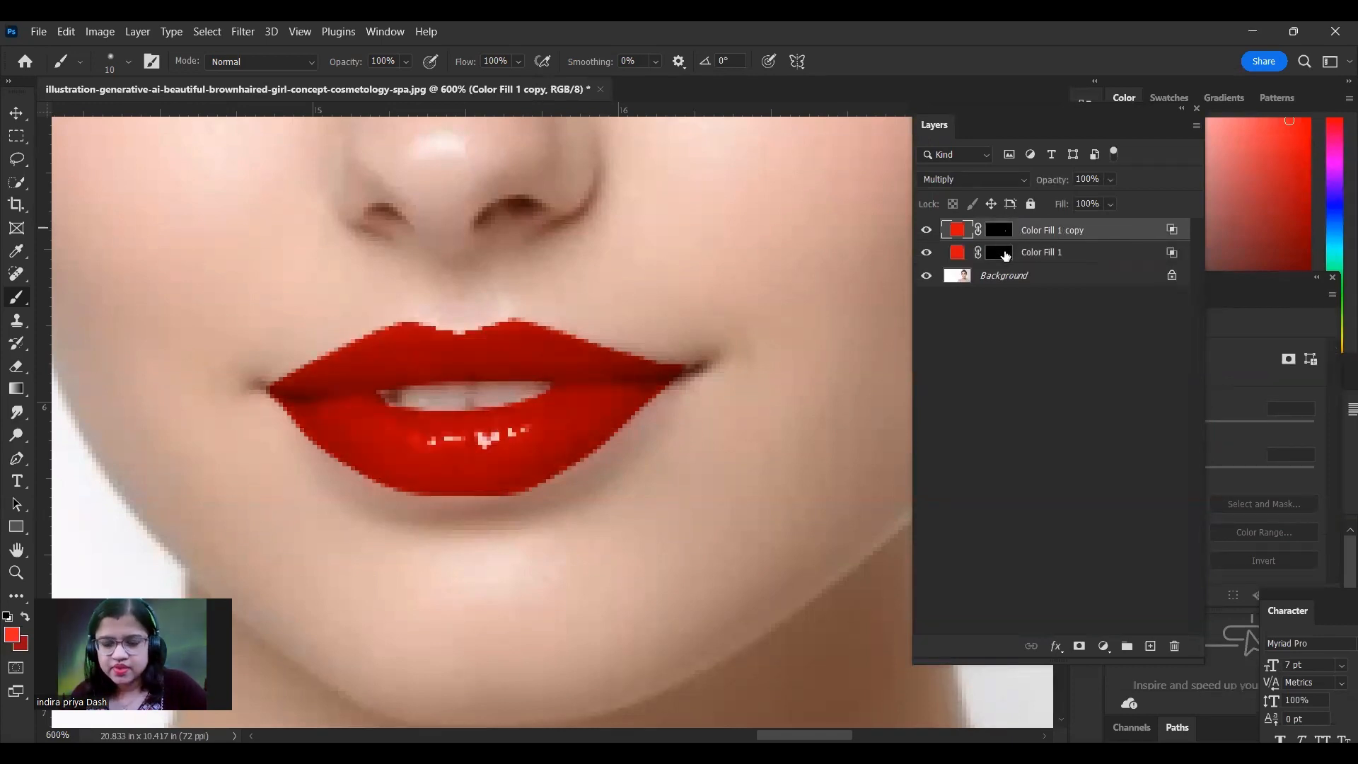
double_click(1169, 231)
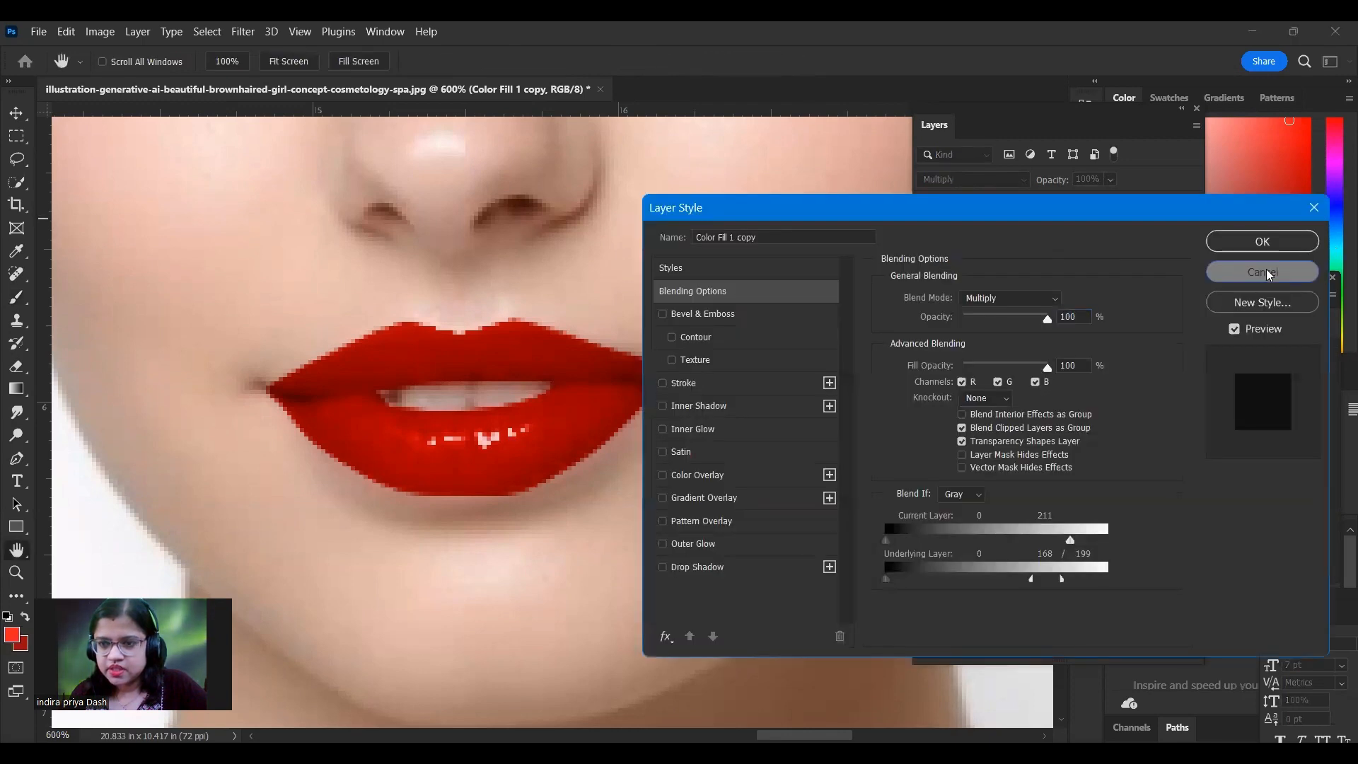
click(1262, 273)
Step: Change the duplicated fill layer's colour to a lighter coral red
double_click(957, 230)
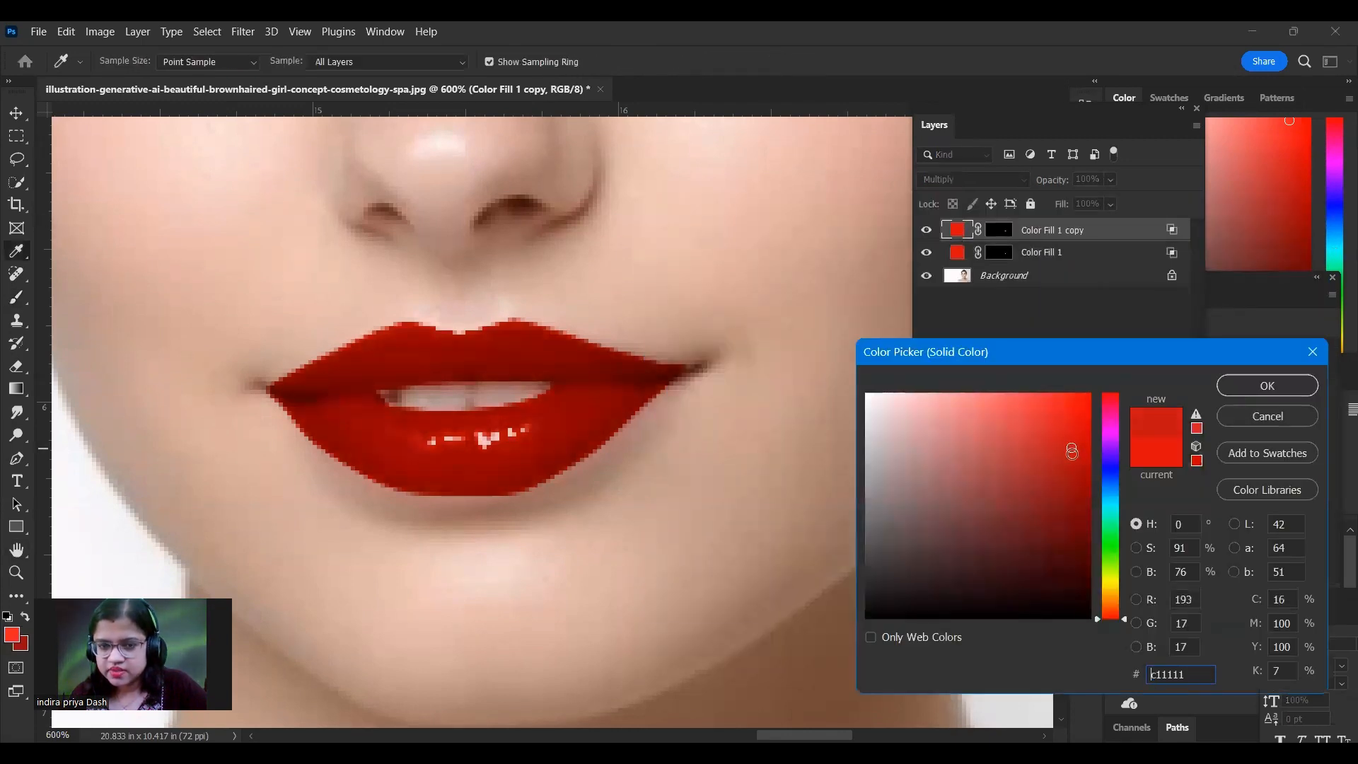
click(1072, 455)
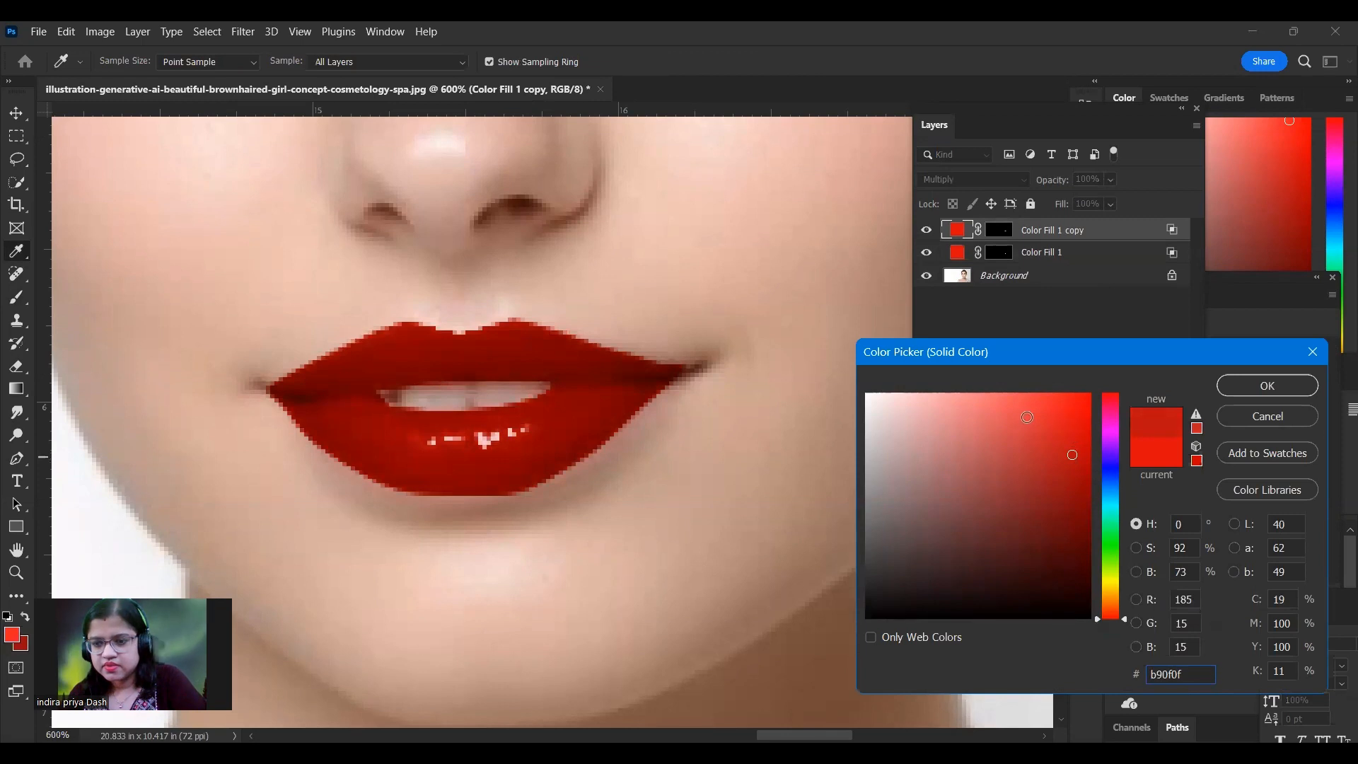
click(1023, 416)
key(Return)
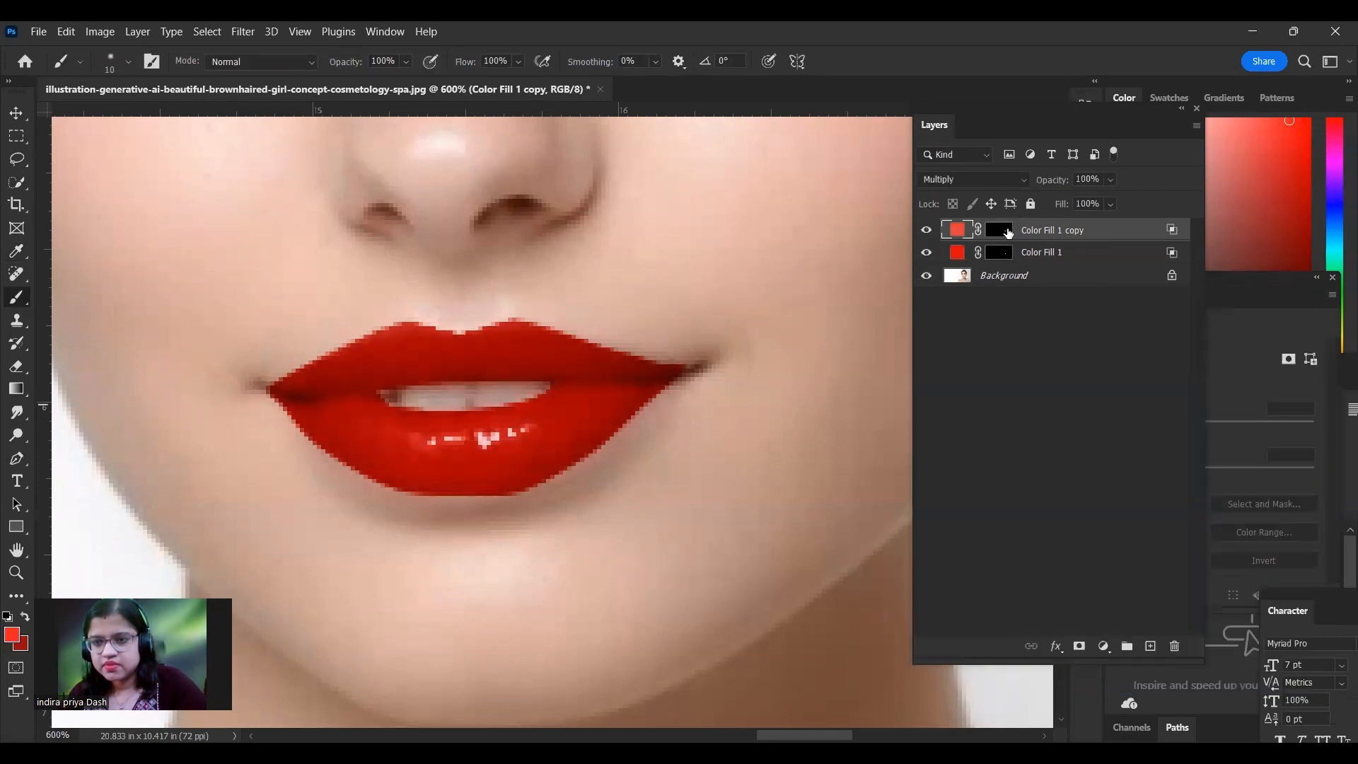
Step: Split the duplicated fill's Blend If Underlying Layer shadows at 17 / 56 and highlights at 122 / 188
double_click(1110, 233)
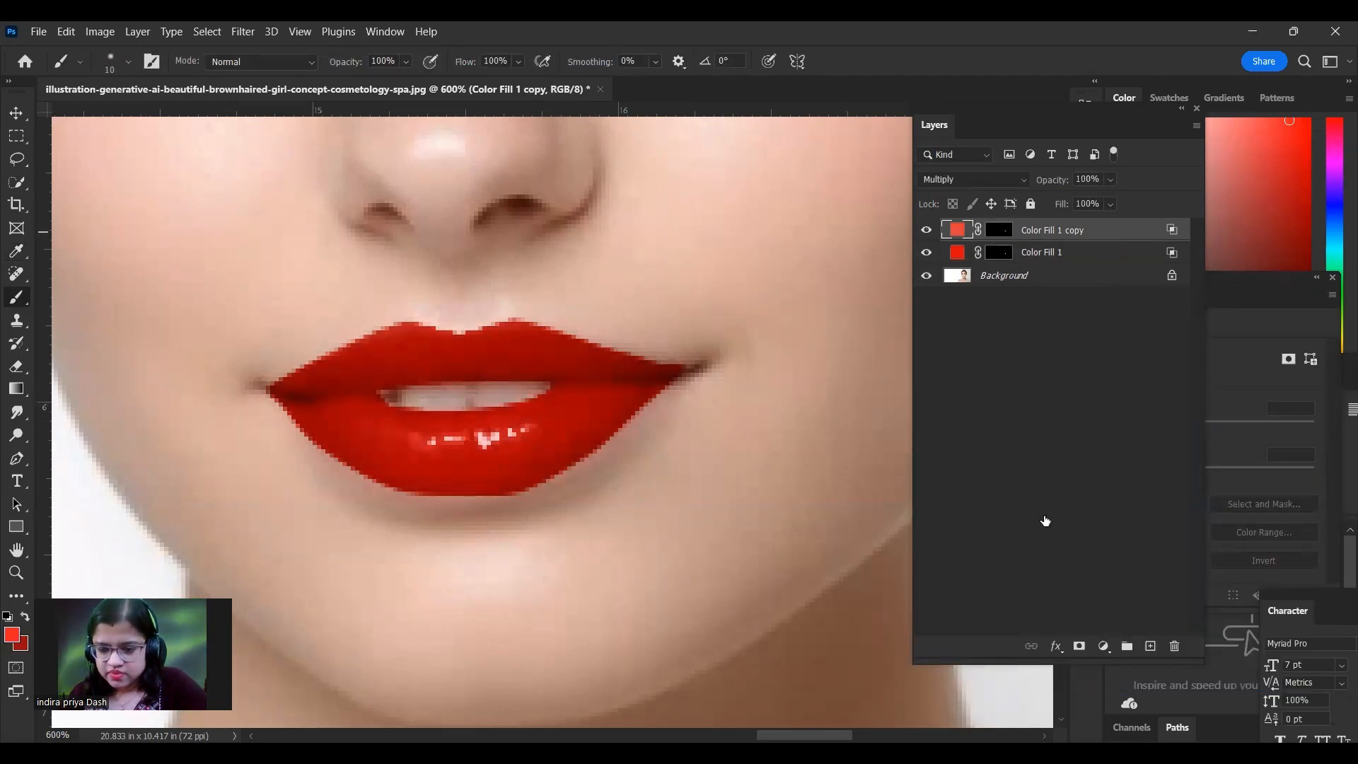
drag(1031, 580, 995, 580)
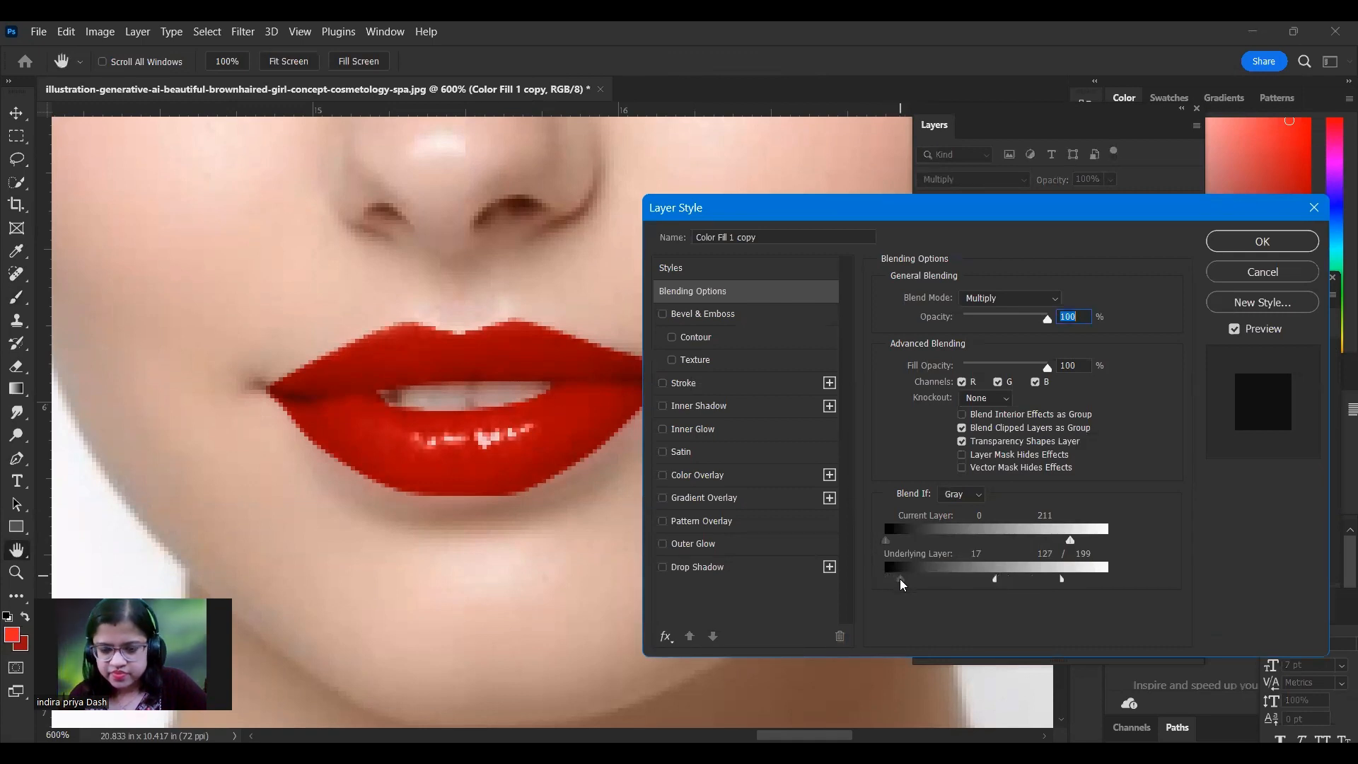
drag(900, 578, 974, 579)
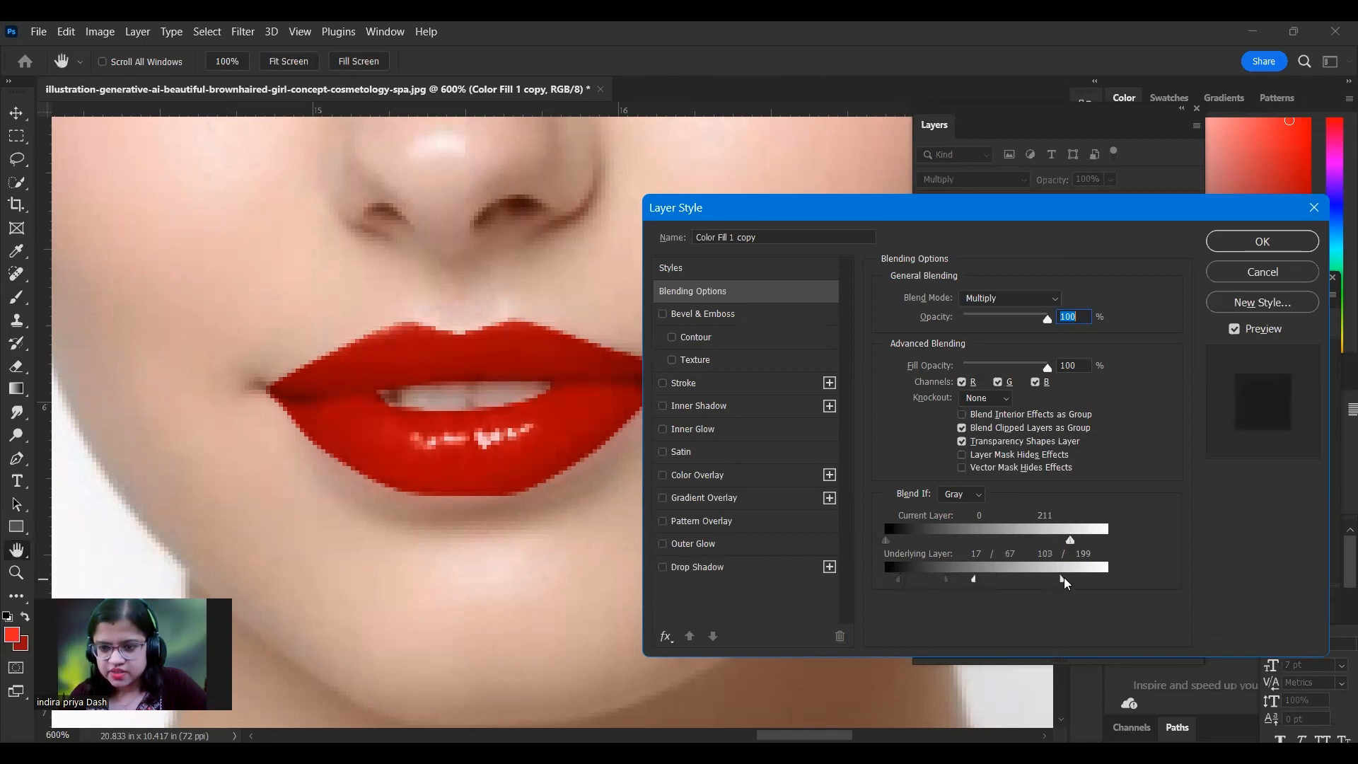
drag(1063, 579, 937, 582)
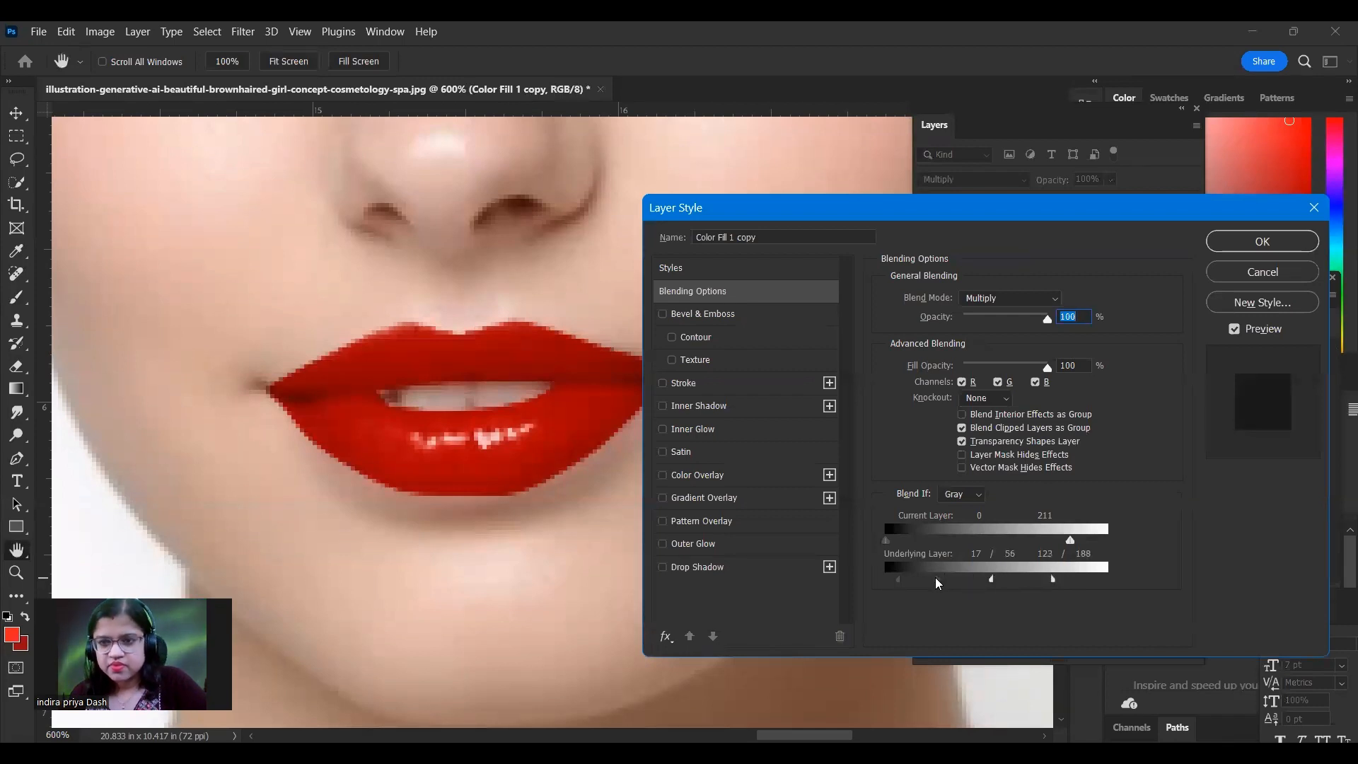
key(Return)
Step: Set the duplicated fill layer's blend mode to Soft Light and check the lips in the whole portrait
click(950, 177)
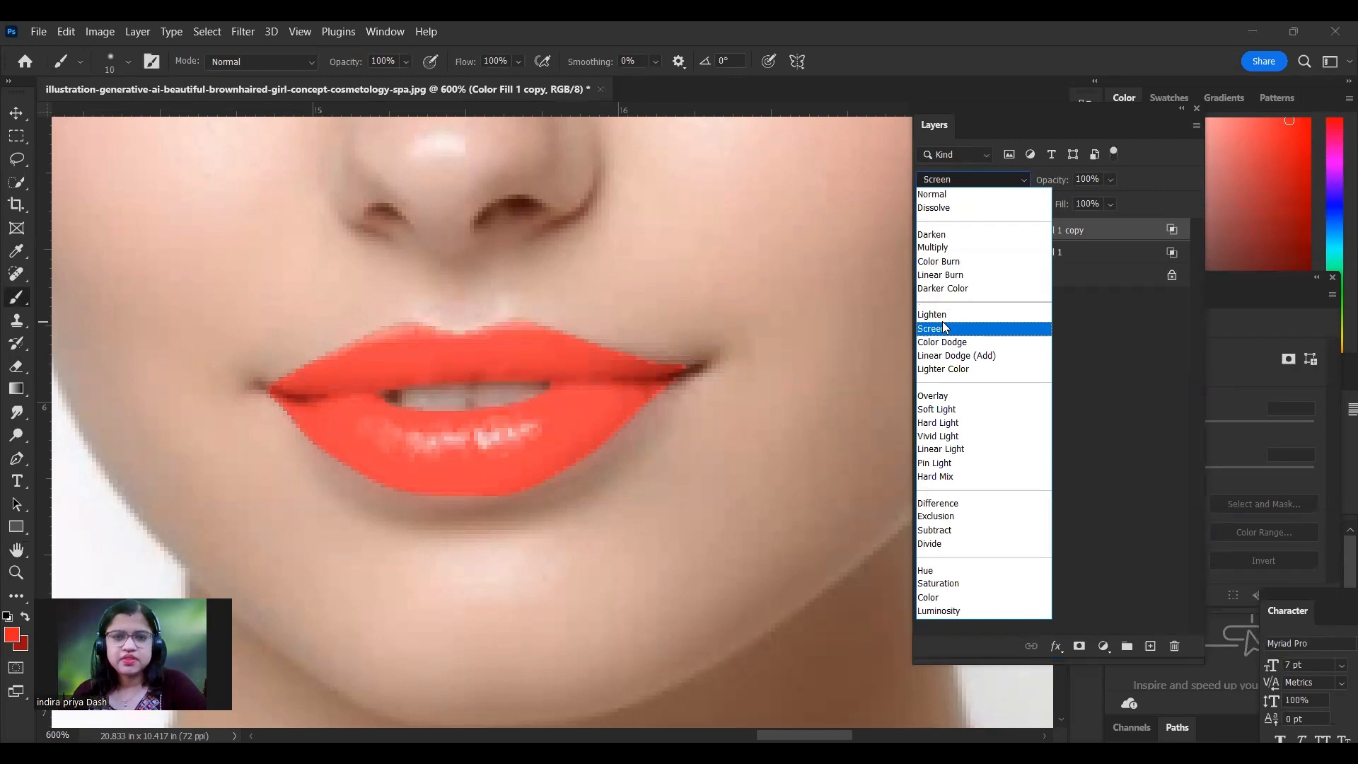
click(939, 412)
key(ctrl+minus)
key(ctrl+minus)
key(ctrl+minus)
key(ctrl+minus)
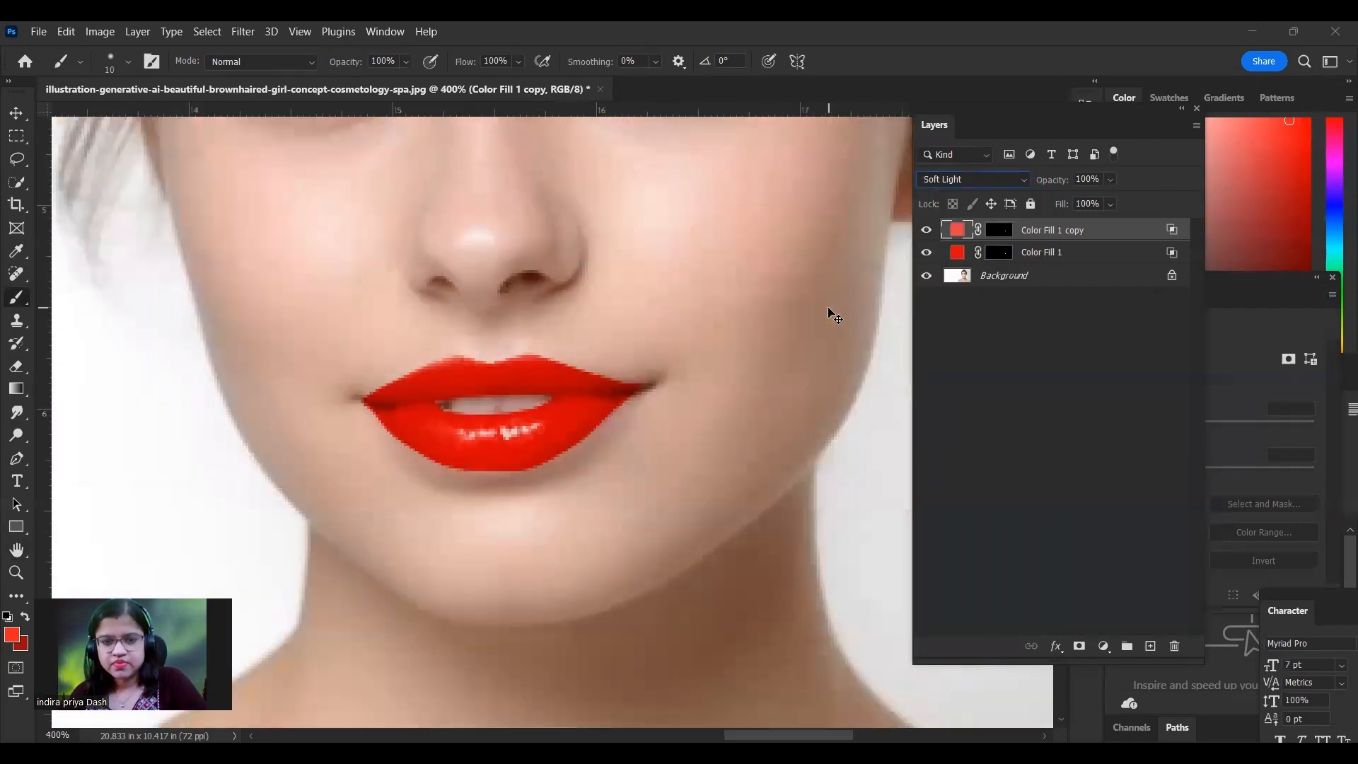
key(ctrl+minus)
key(ctrl+minus)
key(ctrl+plus)
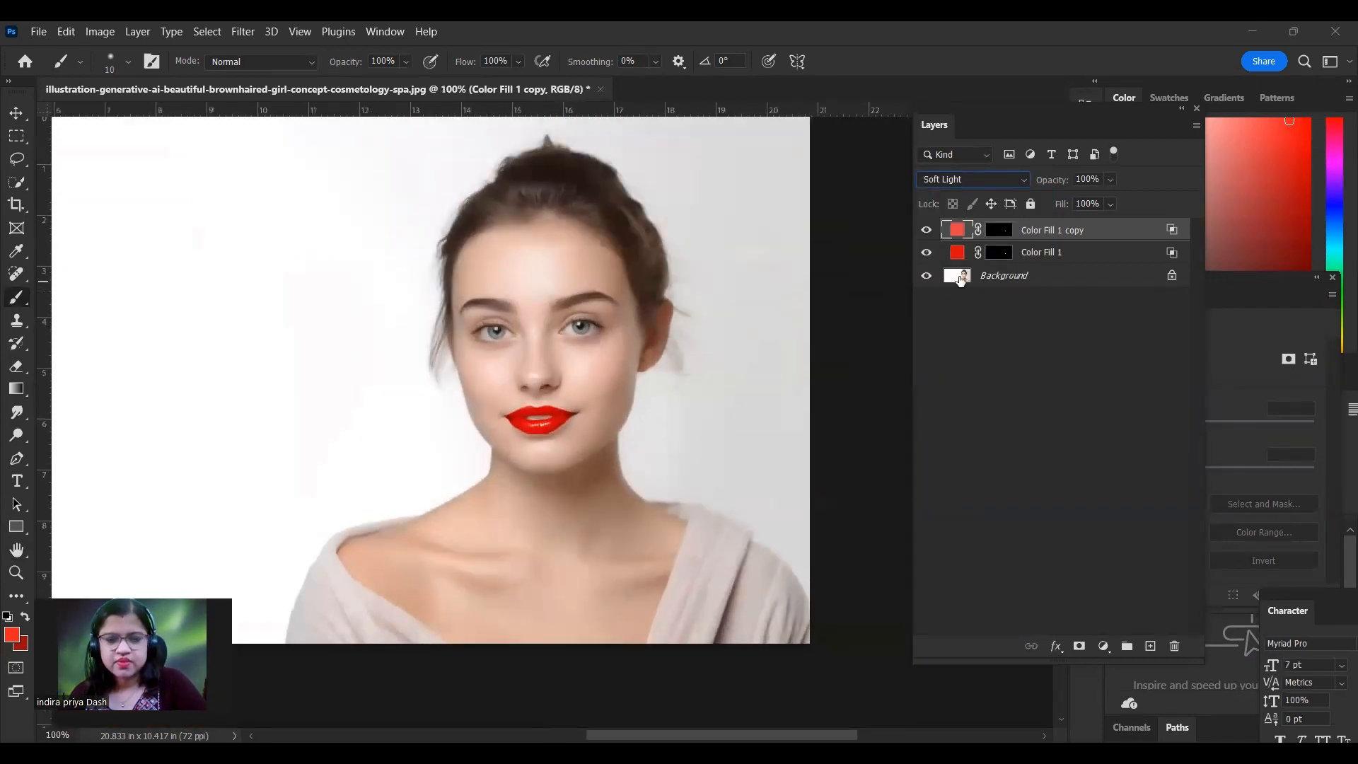
click(983, 180)
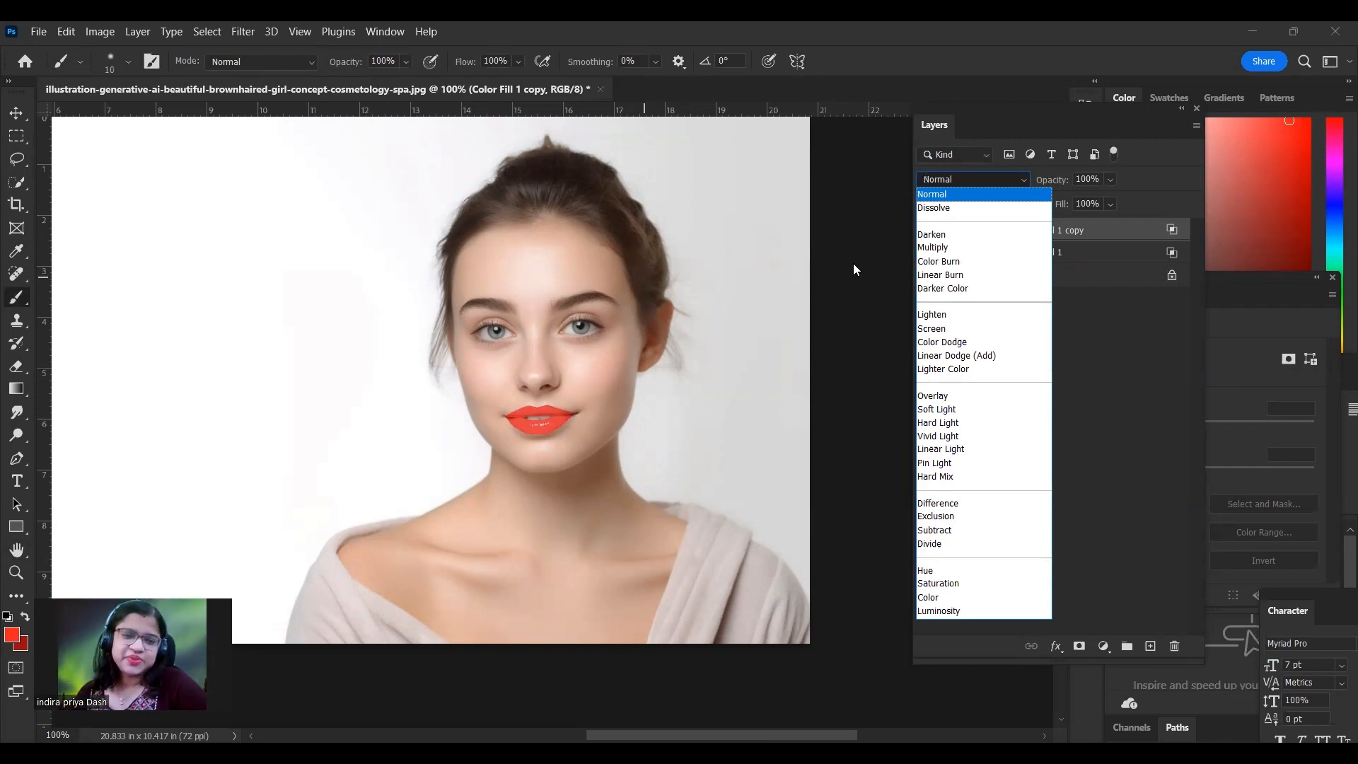
click(1149, 62)
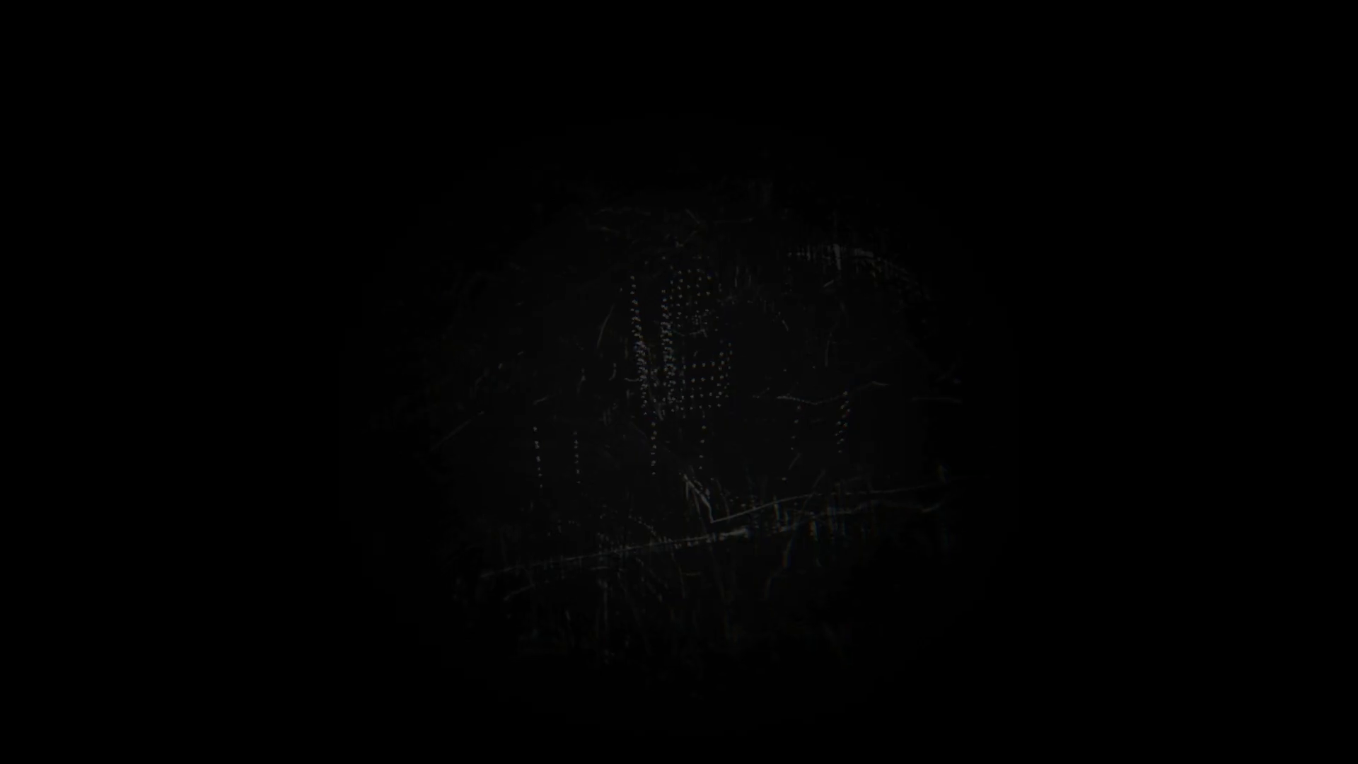